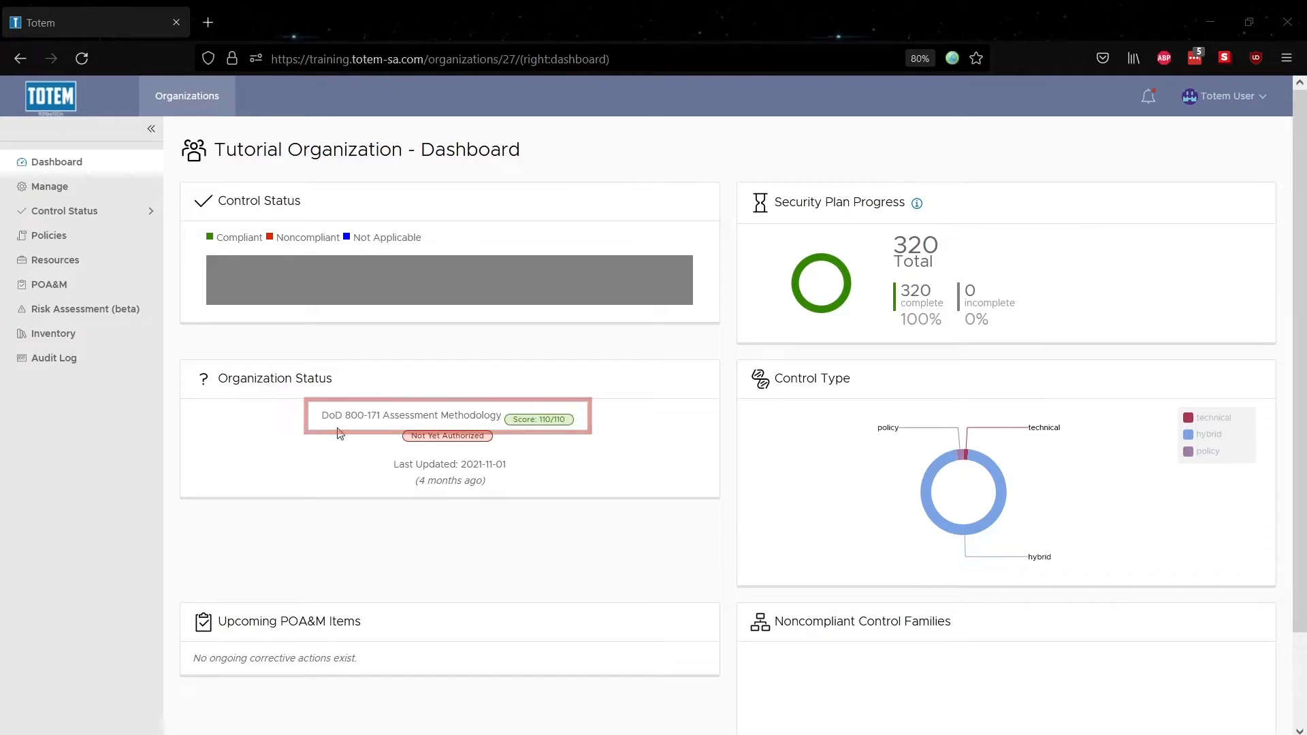
- Show the controls of all families and review the full implementation details of organization action 3.1.1[b] under control 3.1.1
click(140, 212)
click(111, 240)
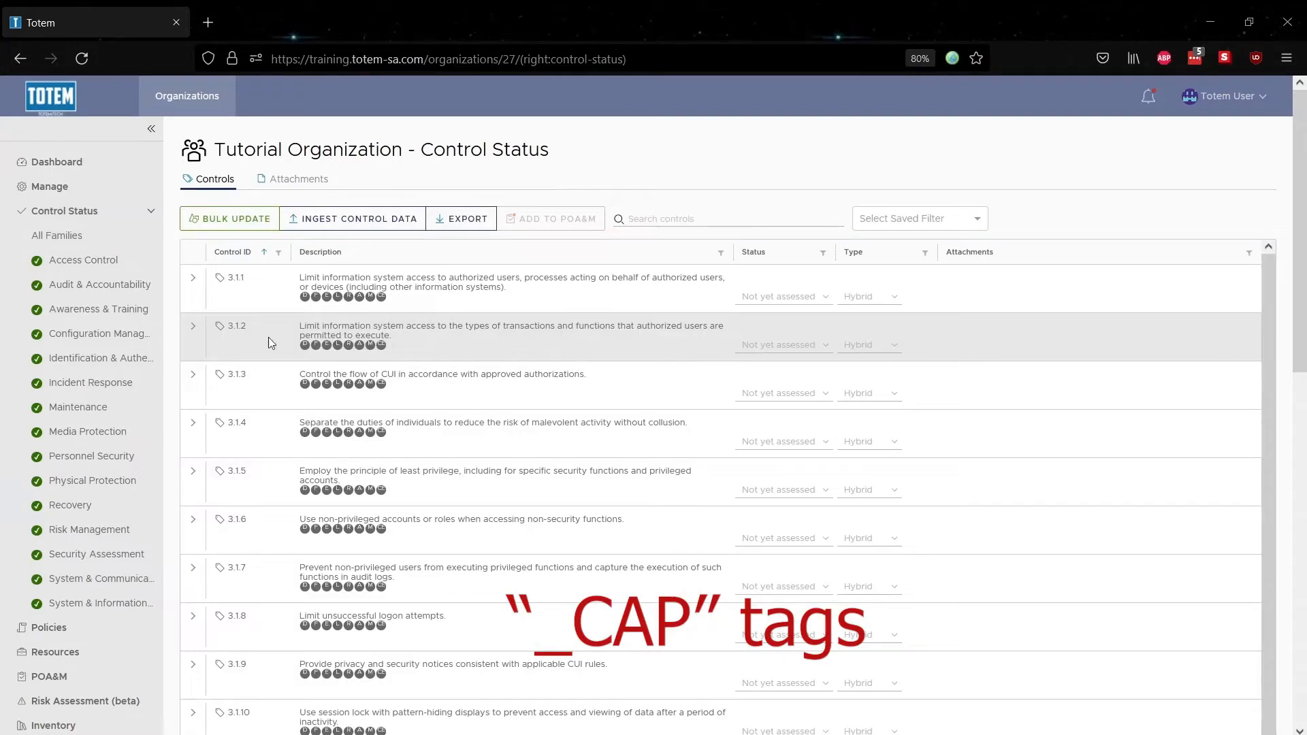
click(194, 287)
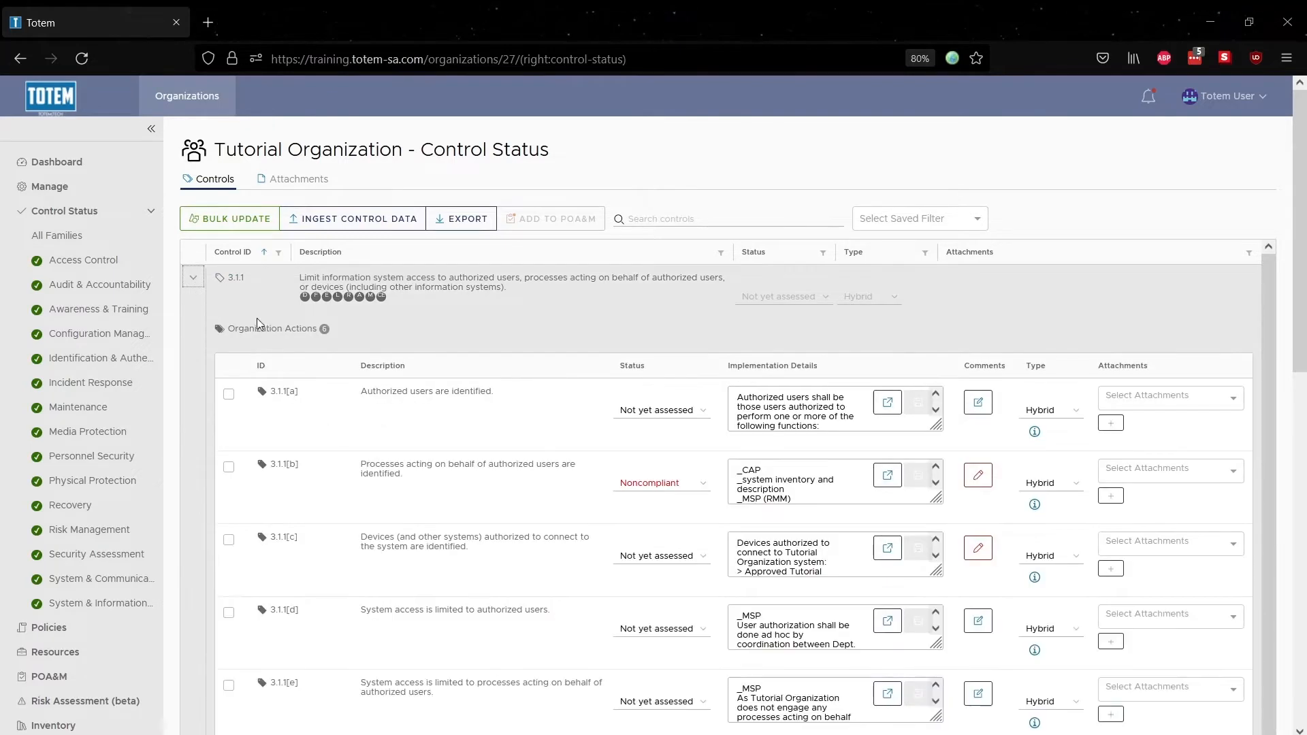
click(887, 476)
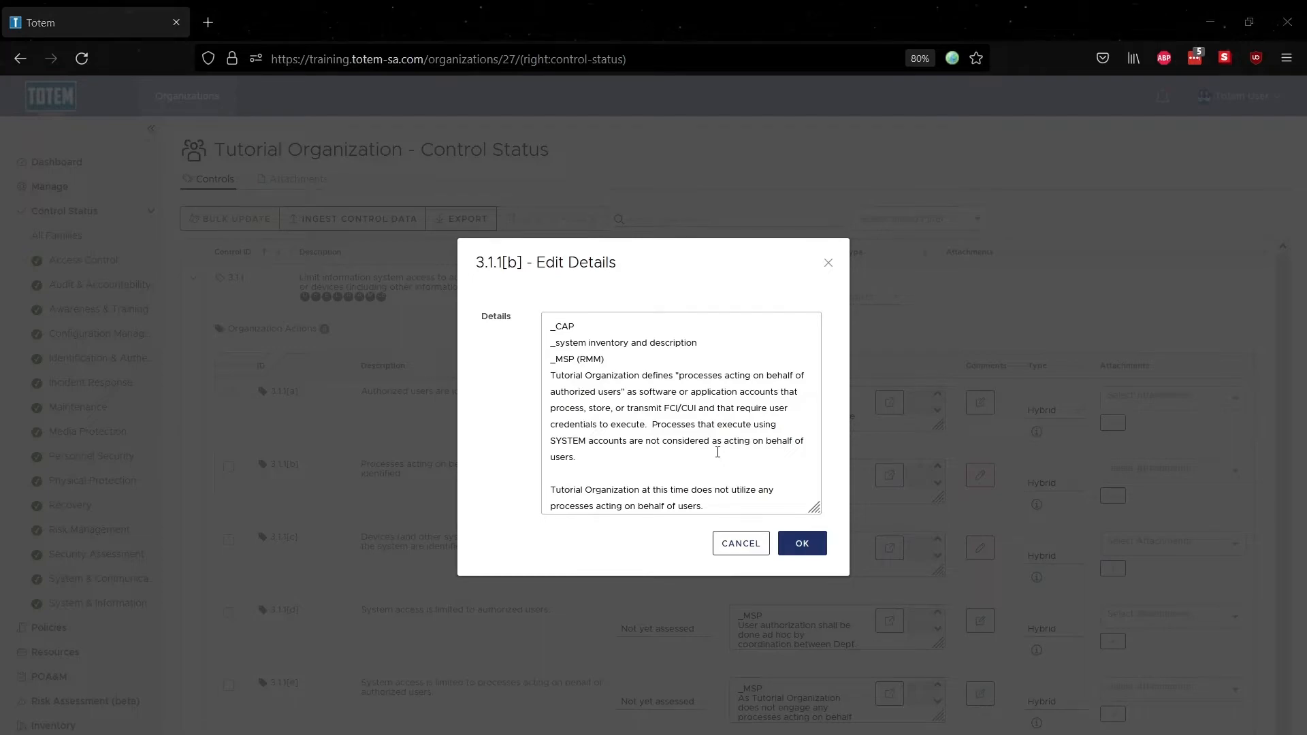
click(828, 264)
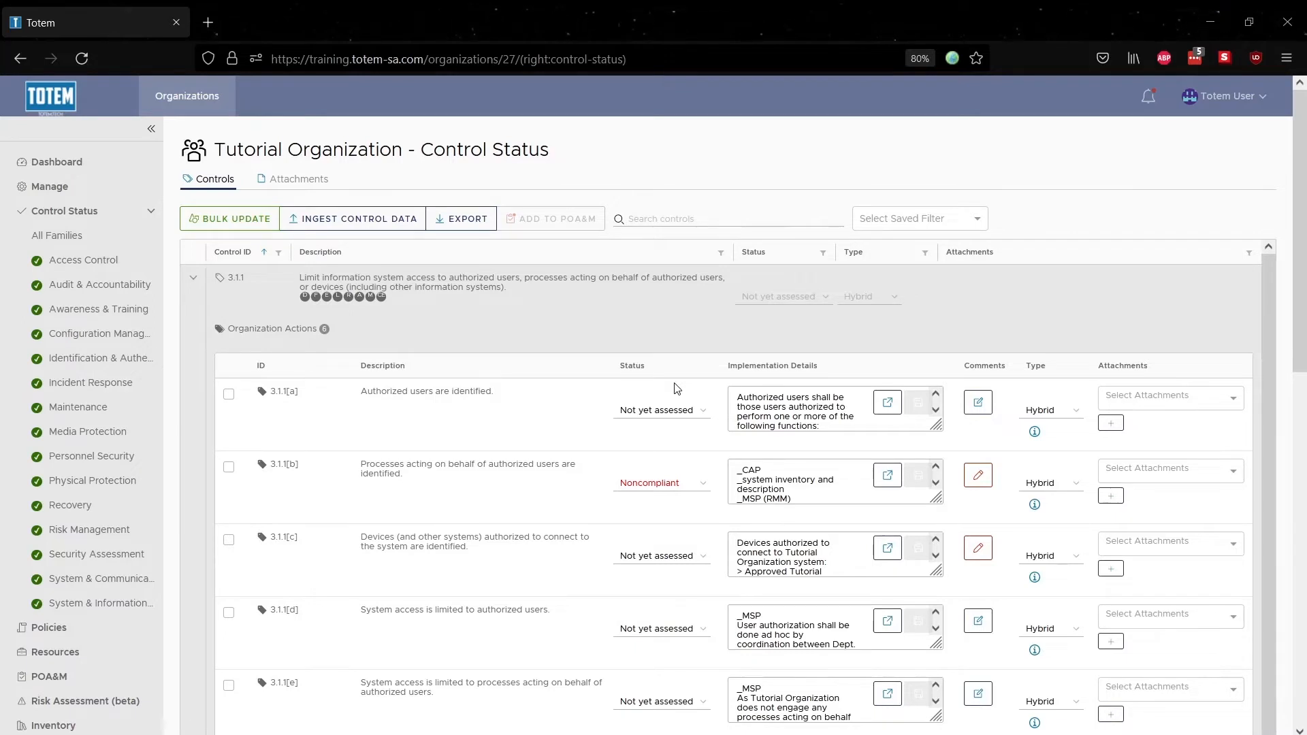
- Set the status of organization actions 3.1.1[a] and 3.1.1[c] to Compliant
click(672, 410)
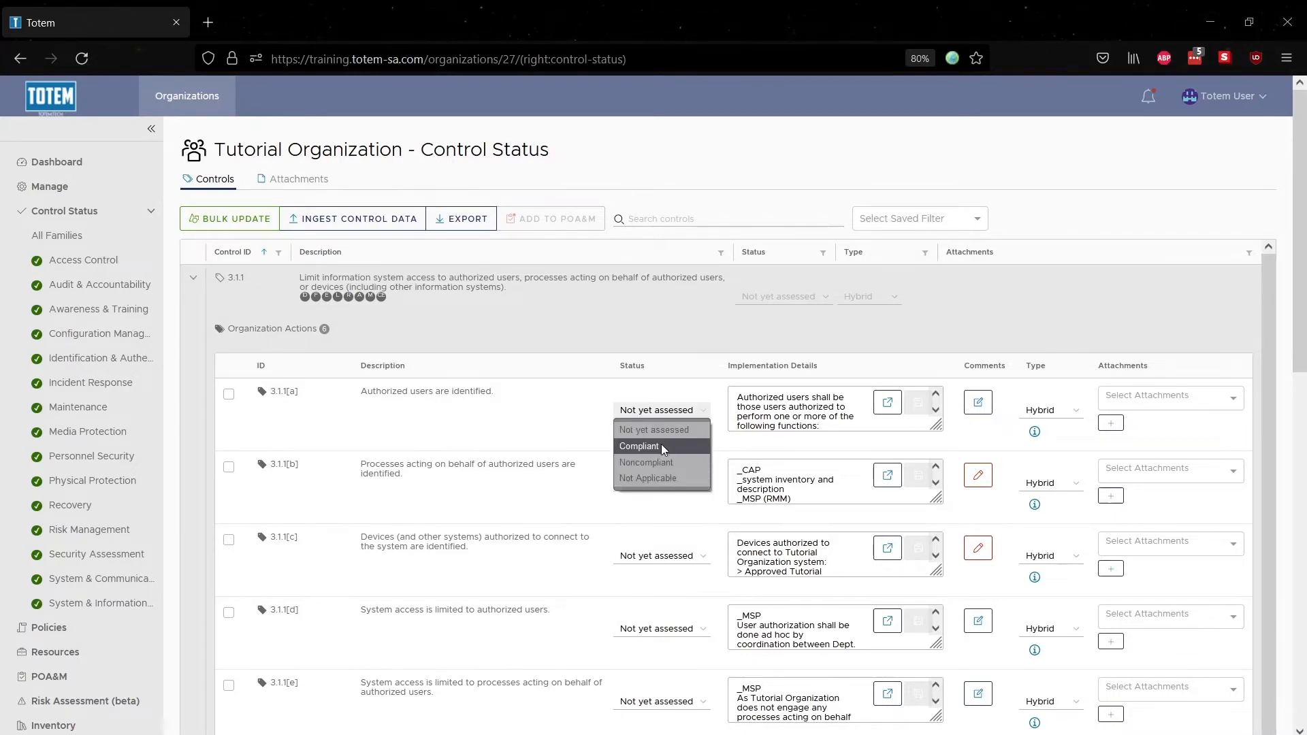
click(661, 444)
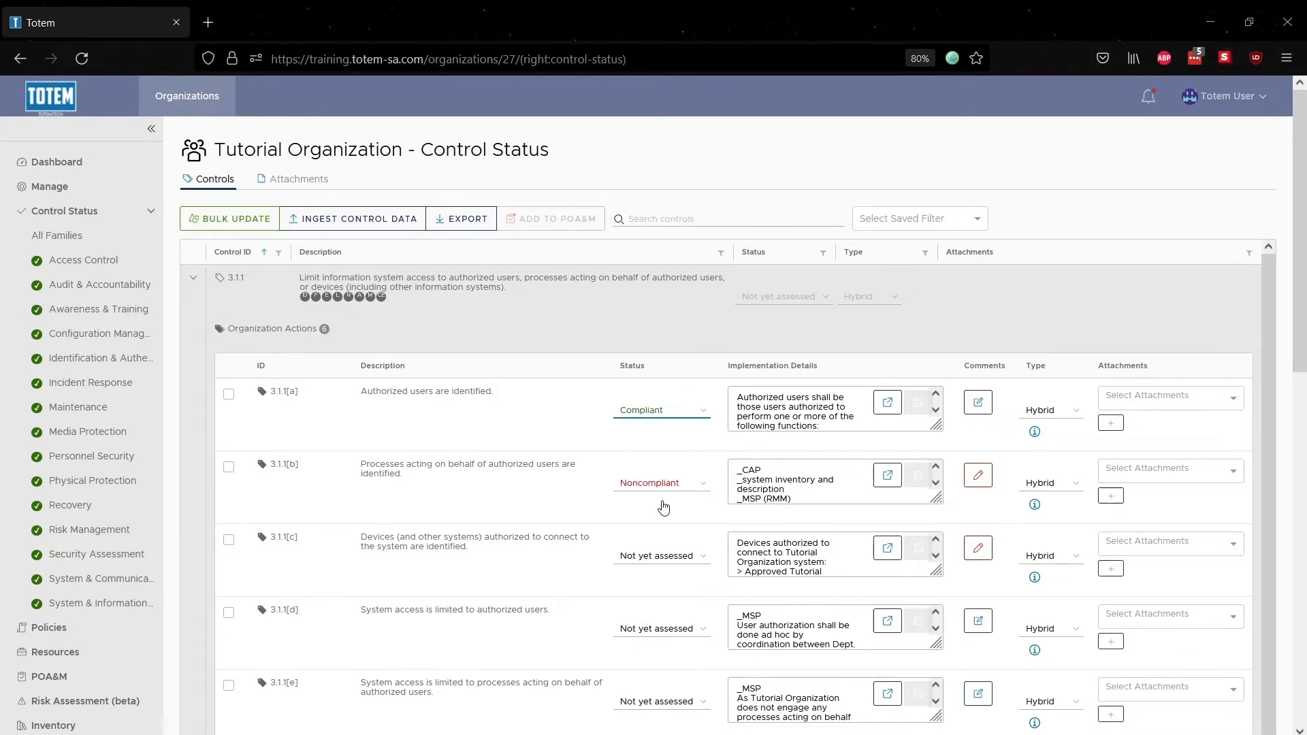
click(653, 565)
click(655, 590)
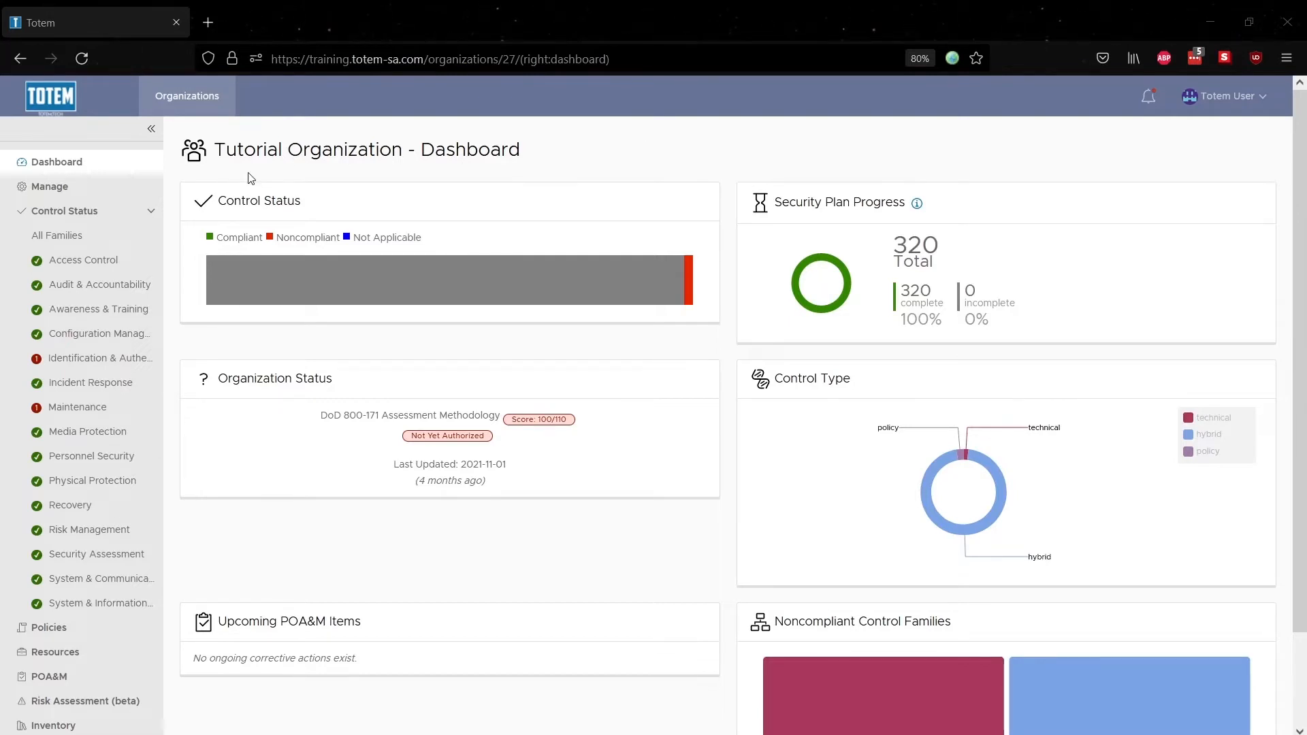
- Search the controls of all families for _MFA and select organization actions 3.5.3[b], 3.5.3[c] and 3.5.3[d]
click(123, 237)
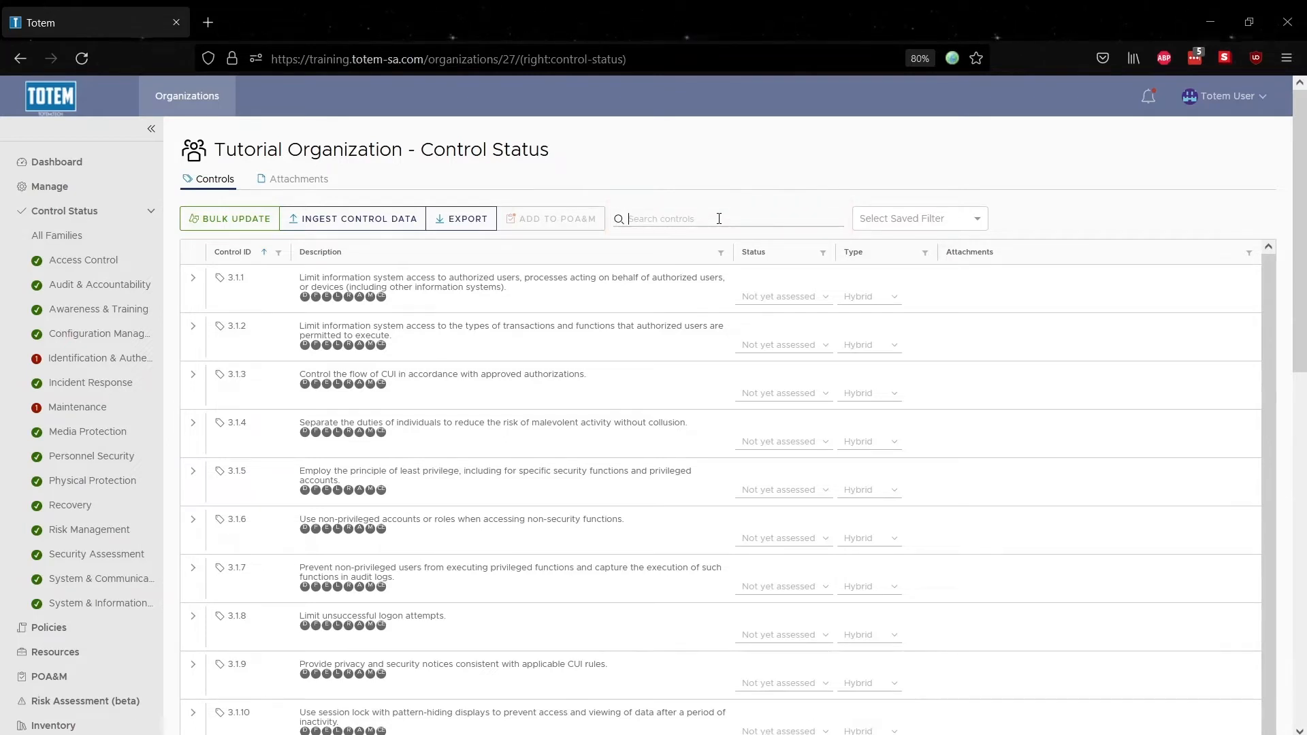
text(_MFA)
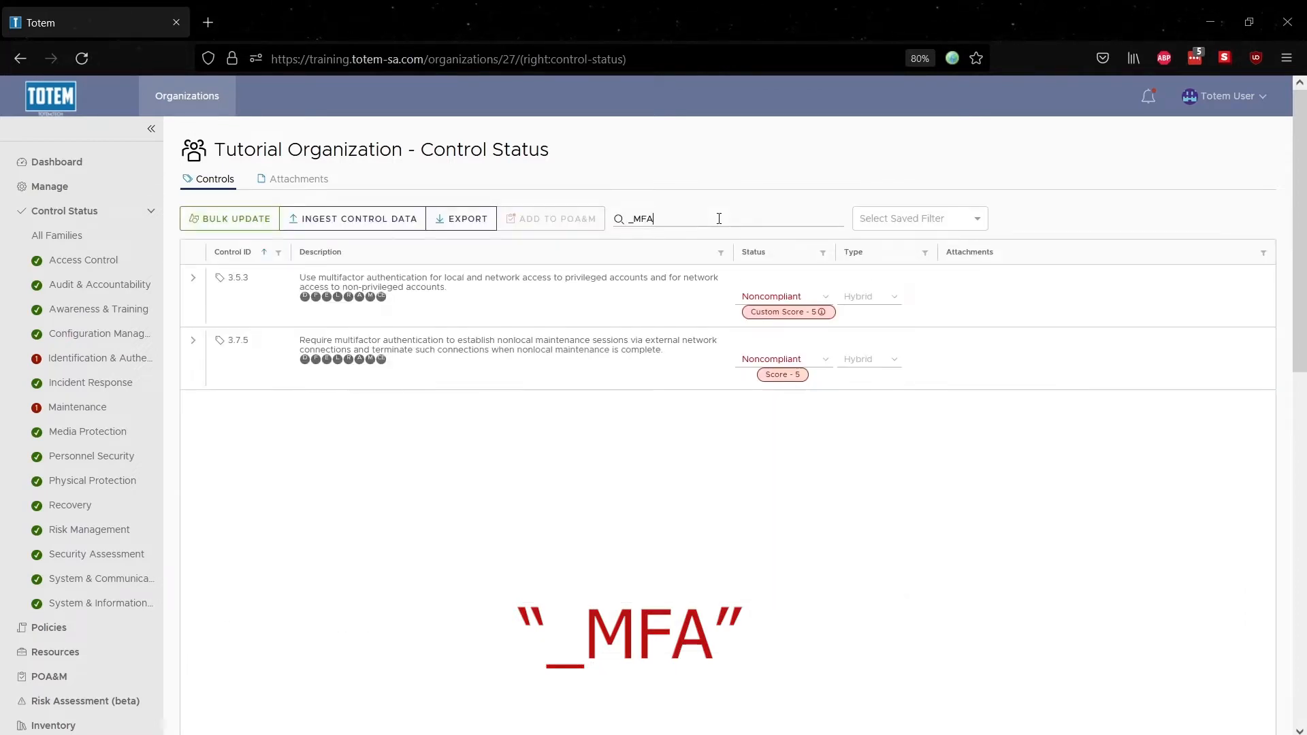
click(195, 281)
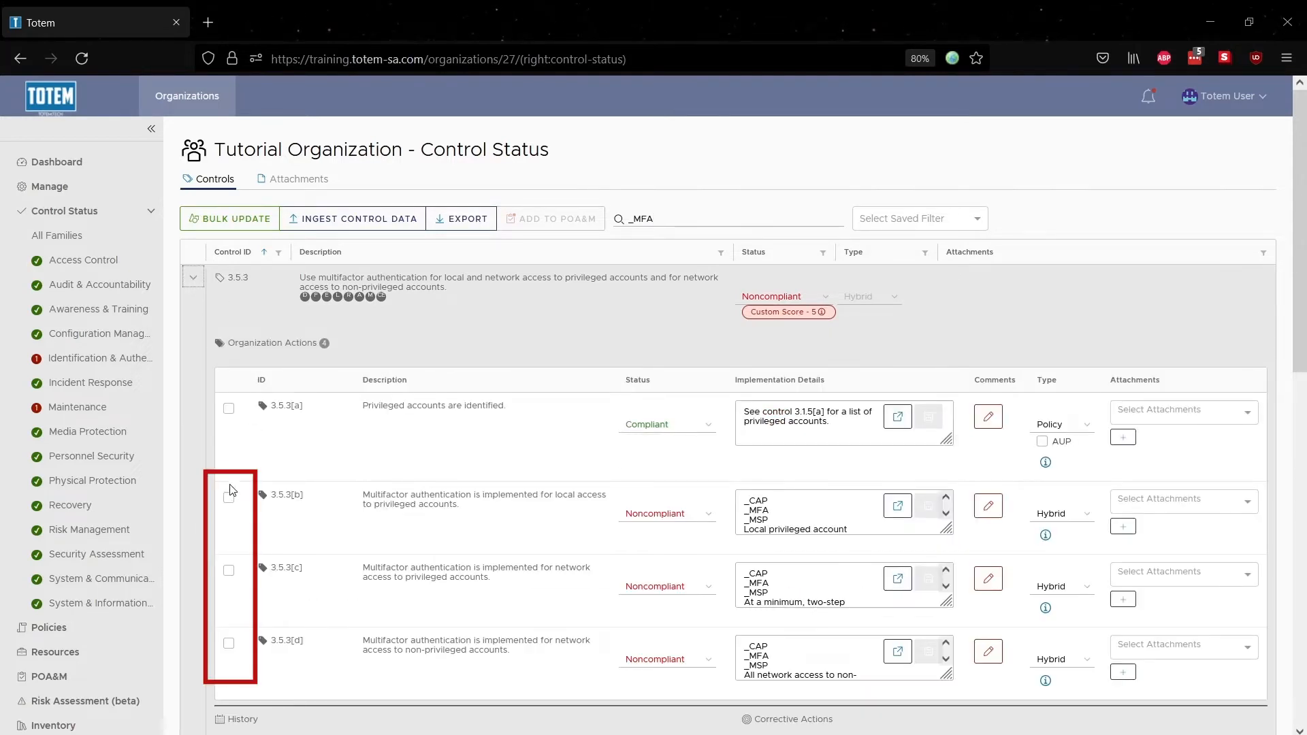
click(229, 497)
click(229, 570)
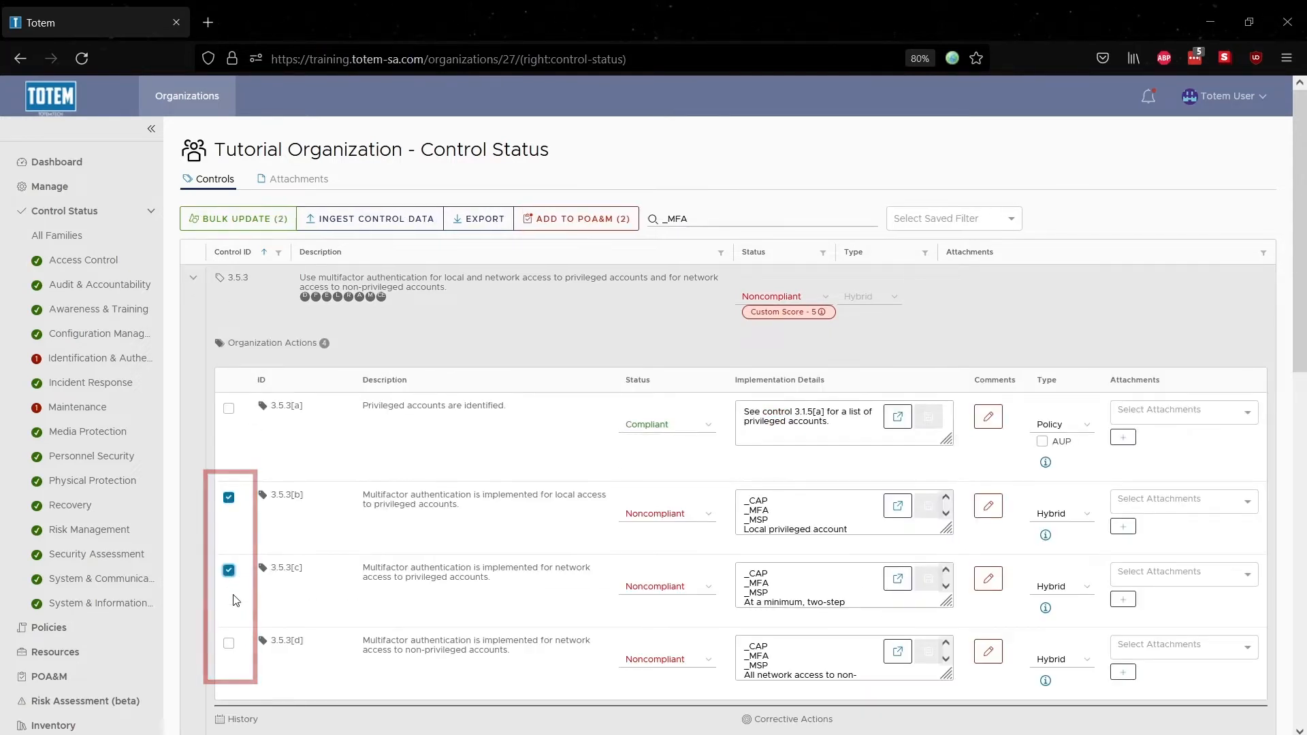
click(230, 645)
- Expand control 3.7.5 and add its organization action 3.7.5[a] to the selection
scroll(233, 656, down, 4)
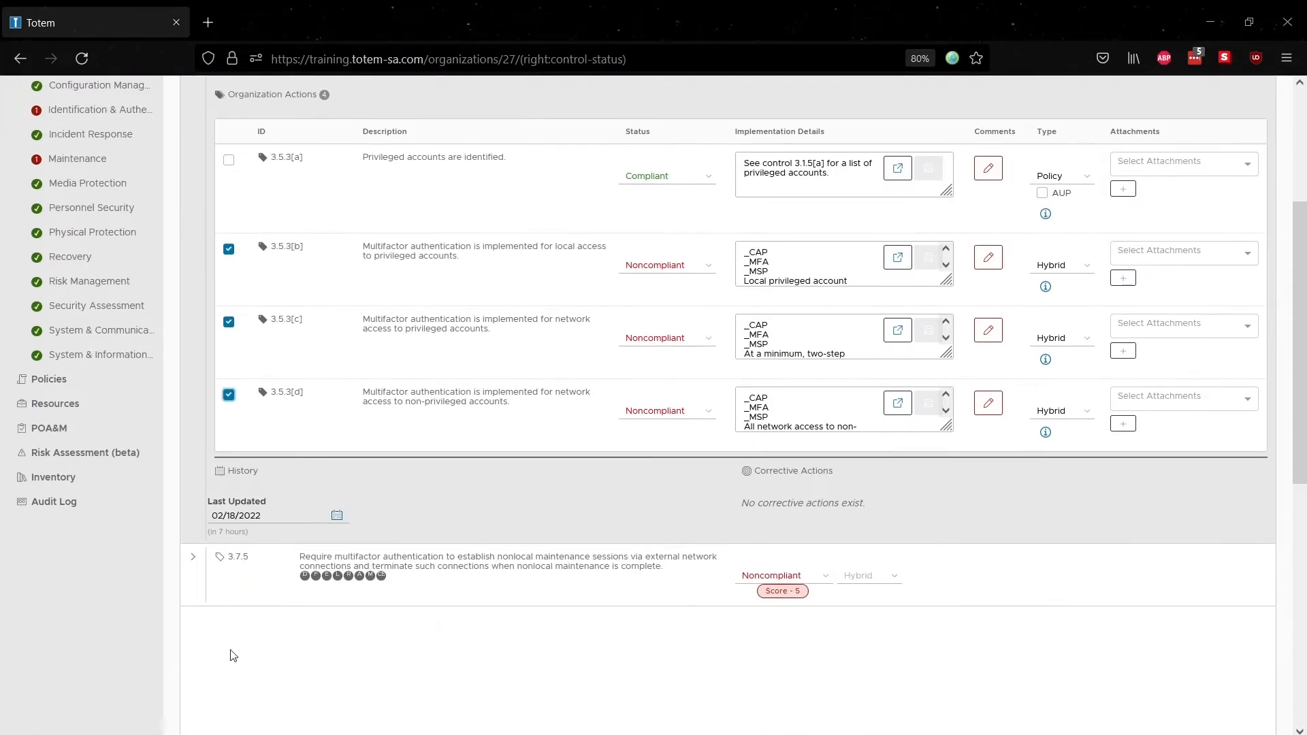
click(193, 528)
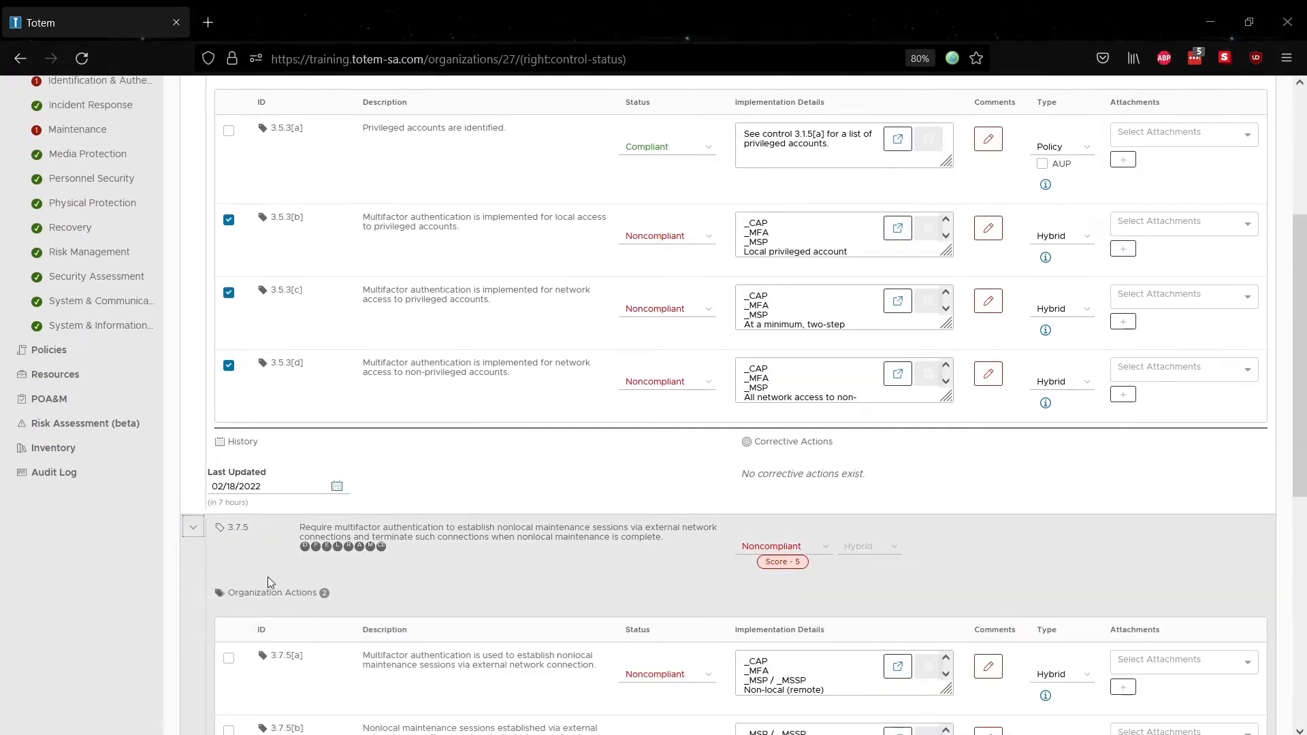
scroll(268, 577, down, 3)
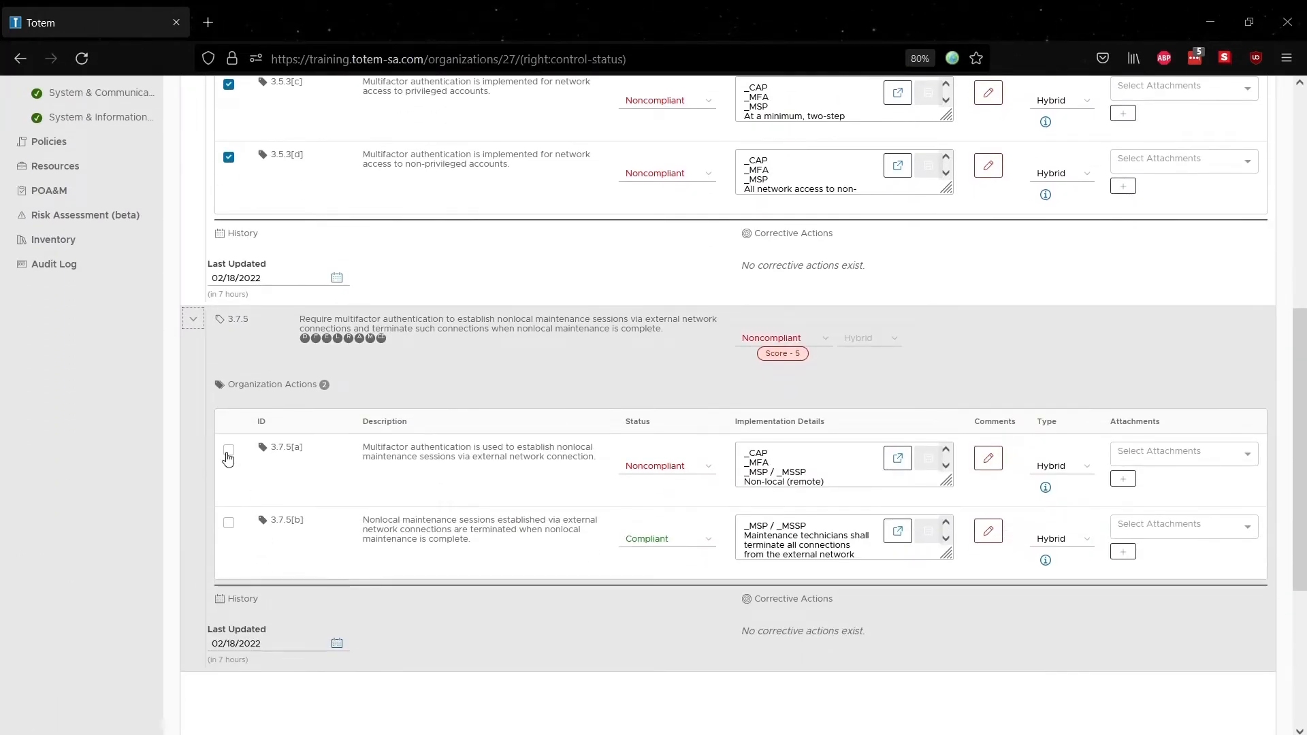
click(228, 455)
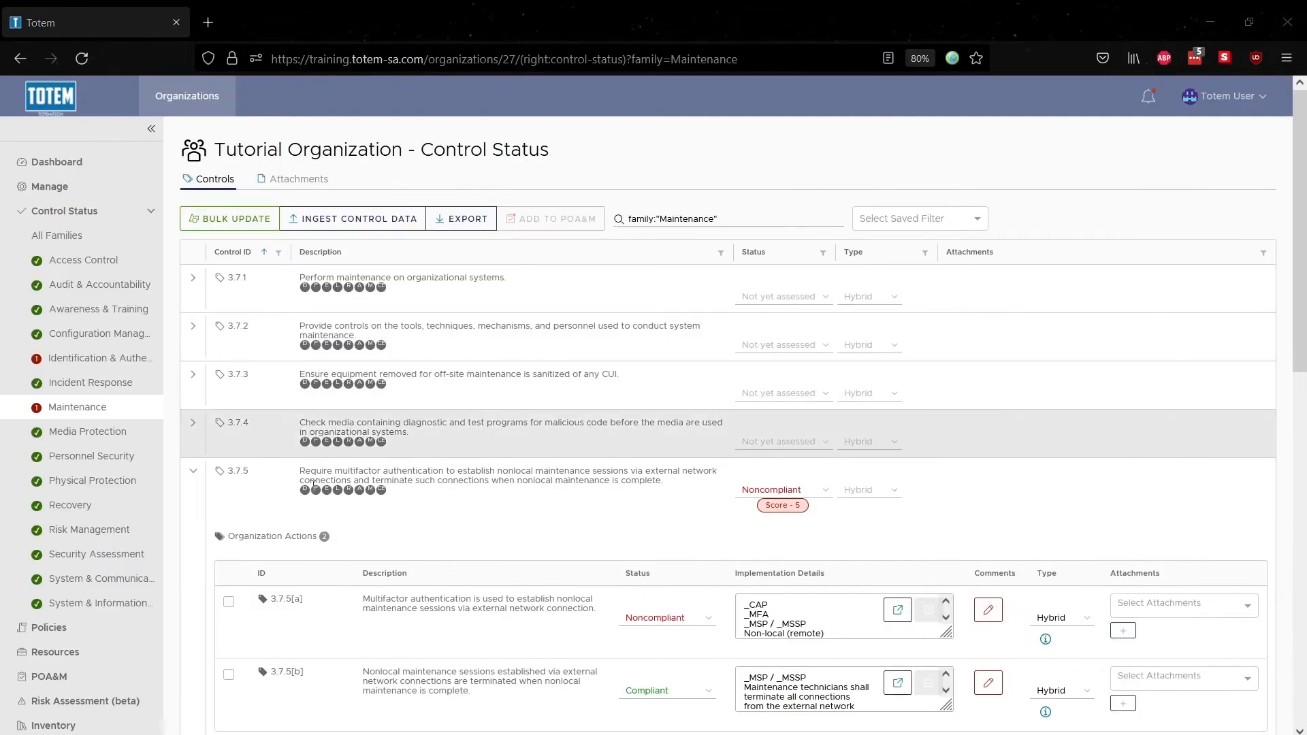
- Select action 3.7.5[a] in Maintenance and 3.5.3[b], [c] and [d] in Identification & Authentication, and add all four to the POA&M
click(228, 602)
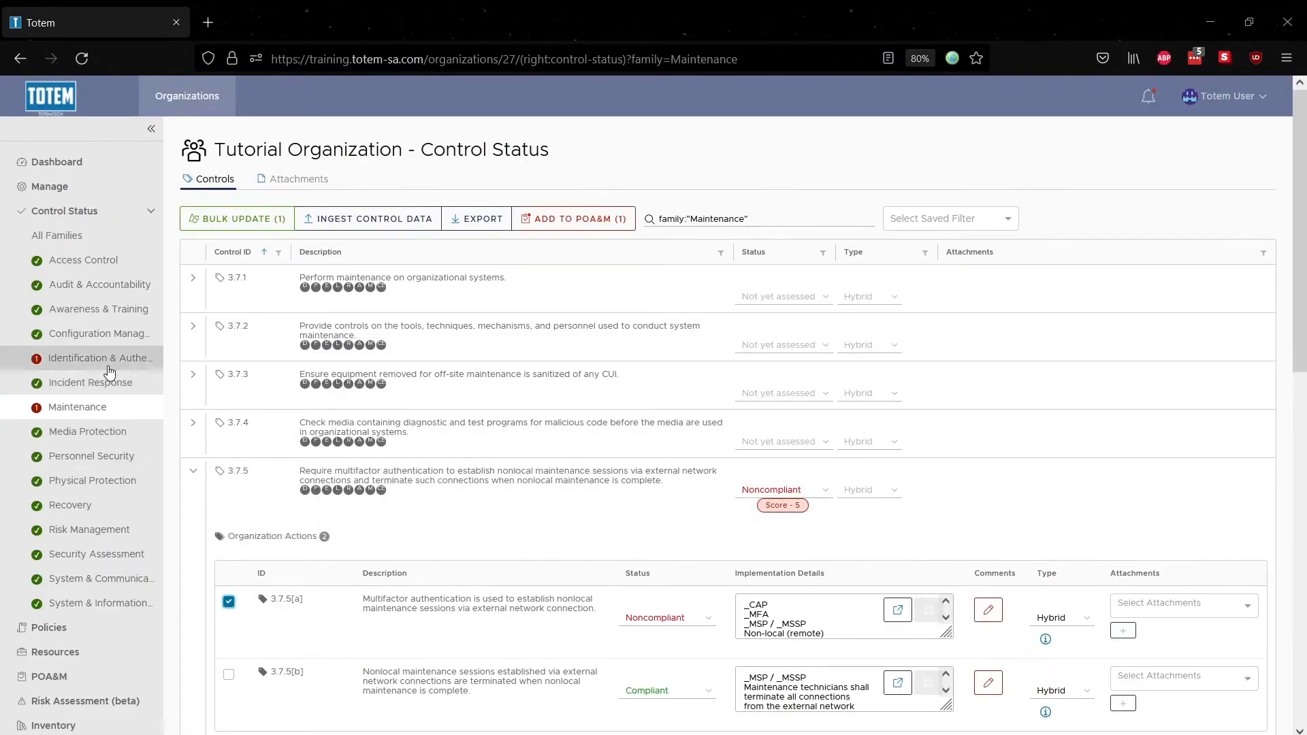
click(110, 370)
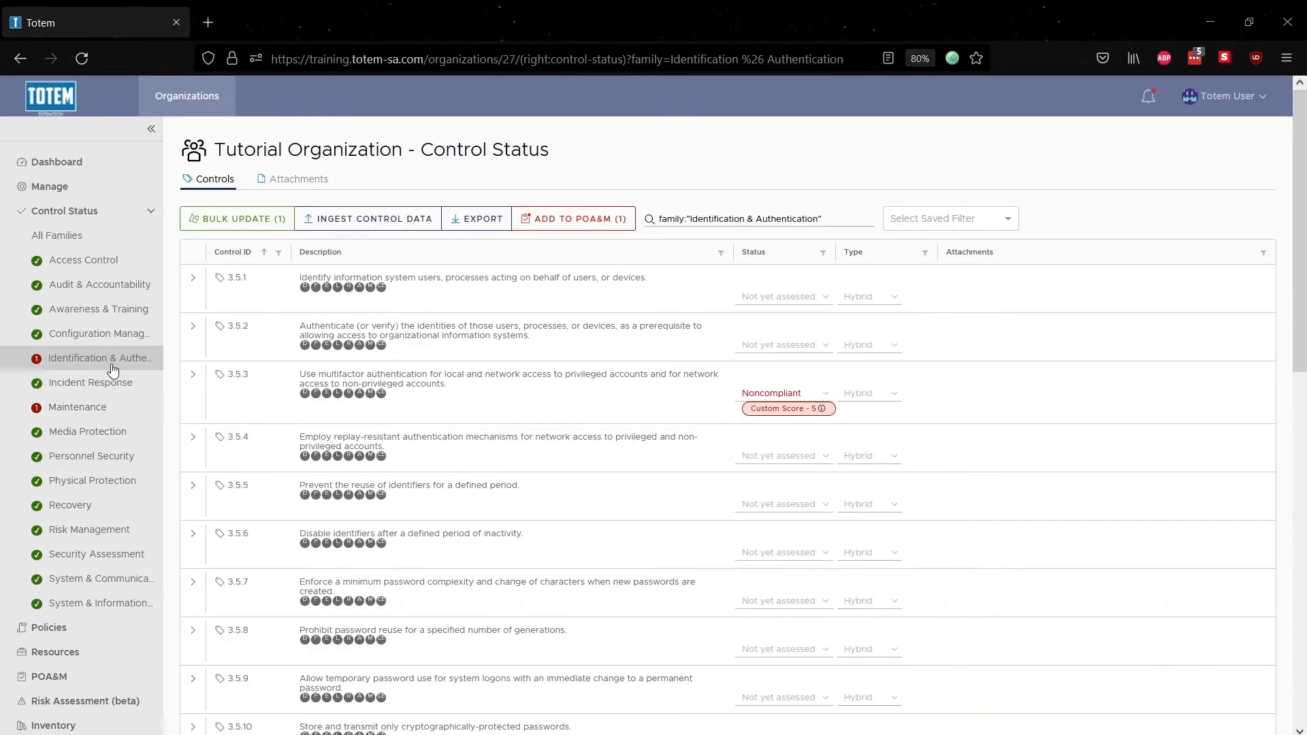
click(194, 374)
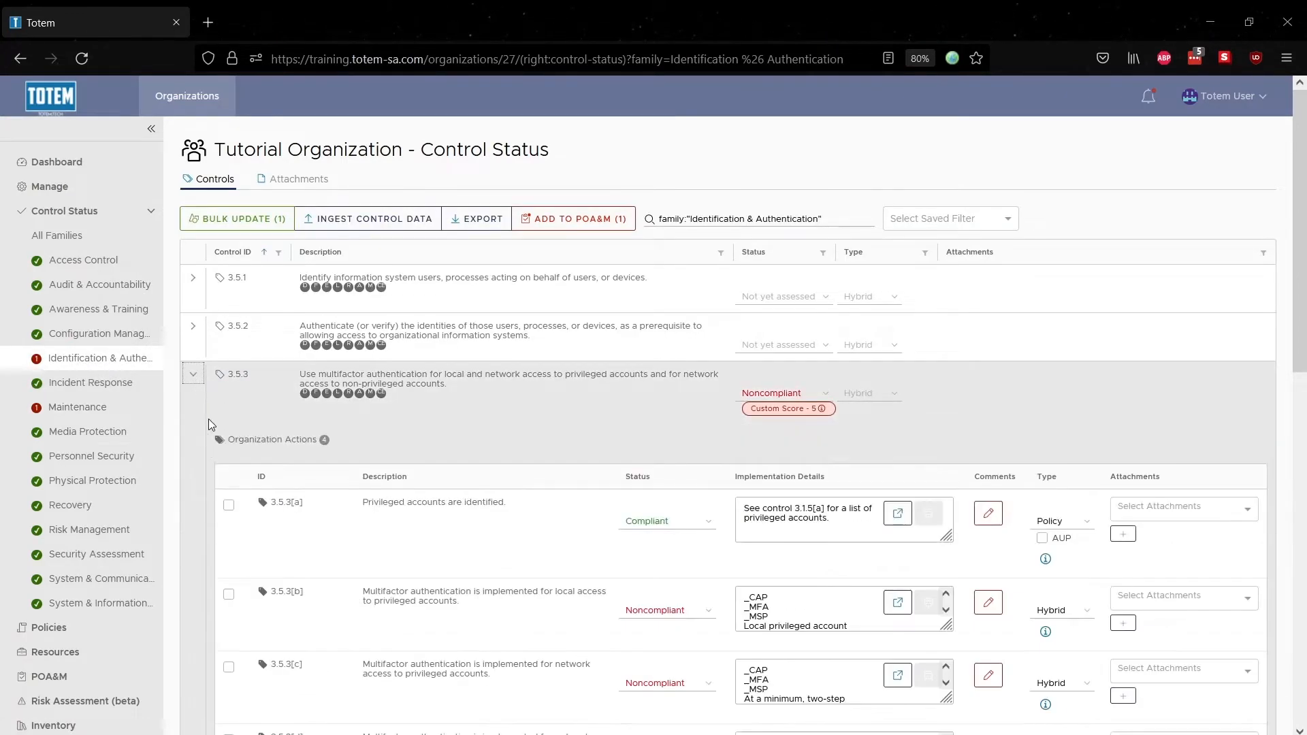
click(229, 594)
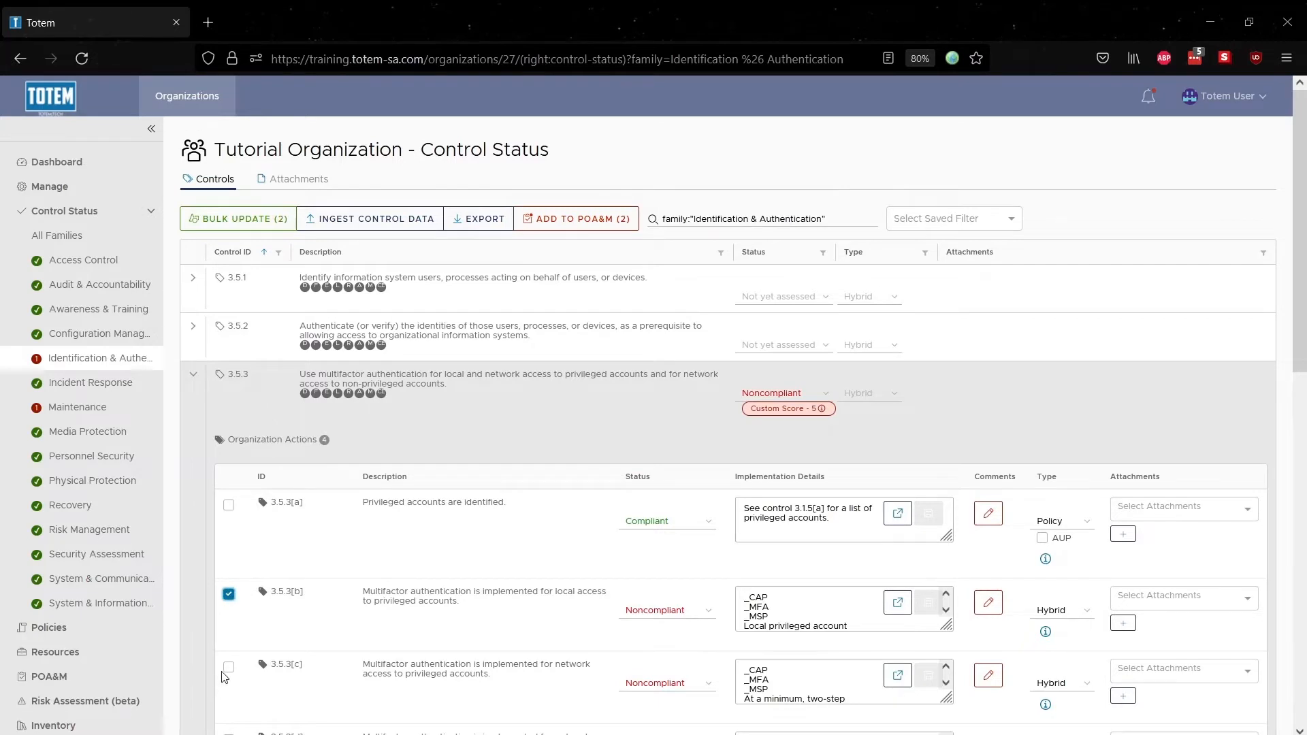
click(229, 668)
scroll(235, 684, down, 1)
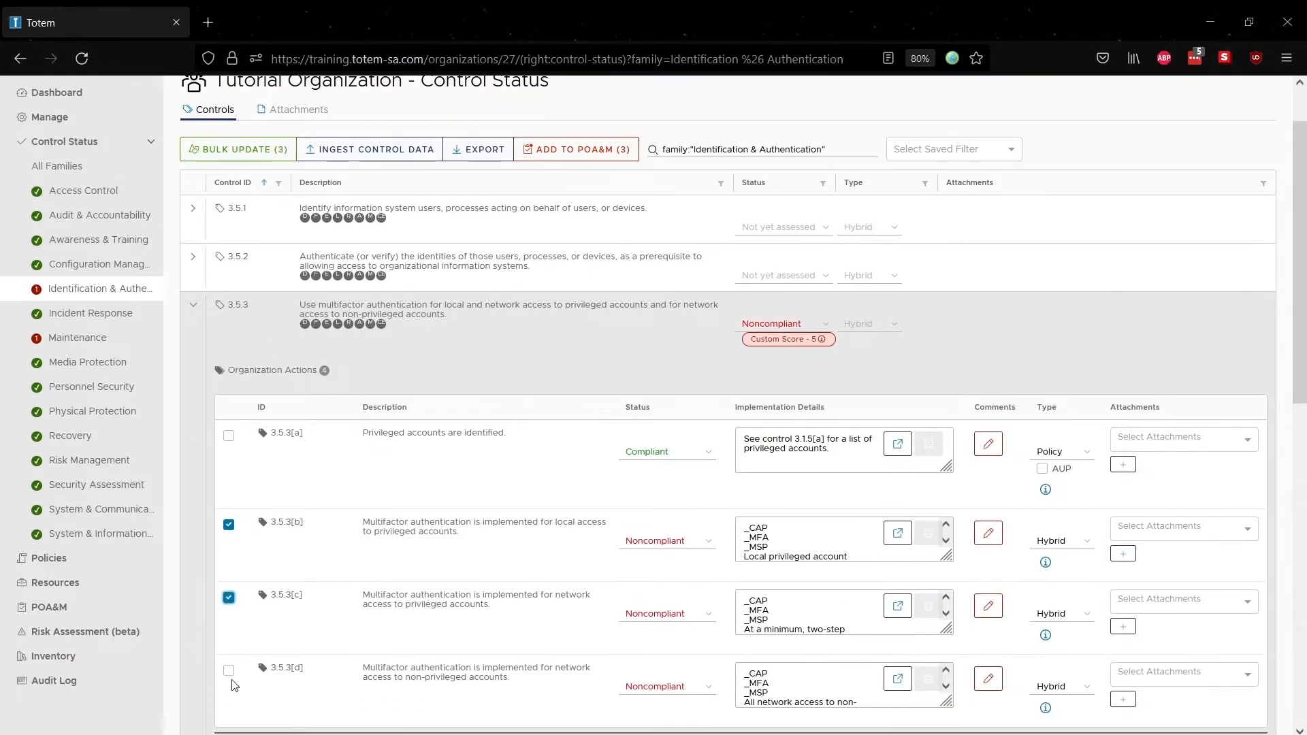
click(228, 670)
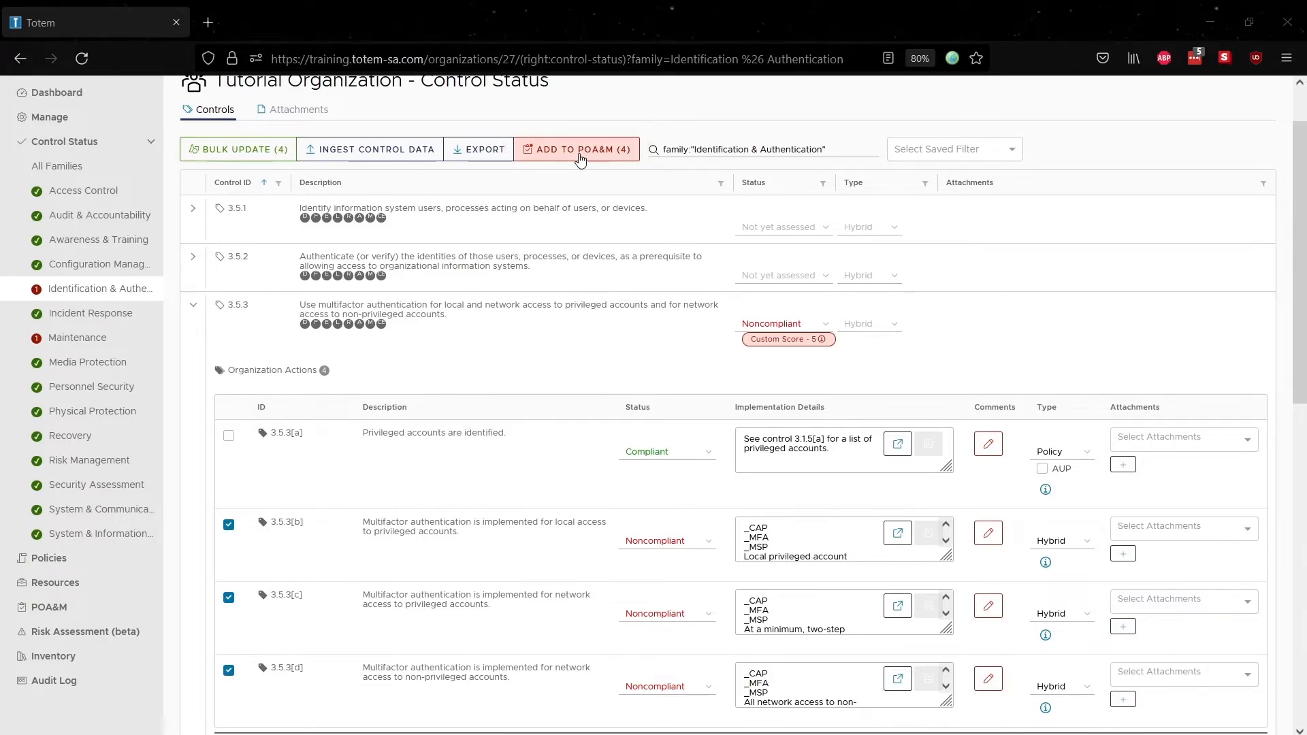
click(580, 150)
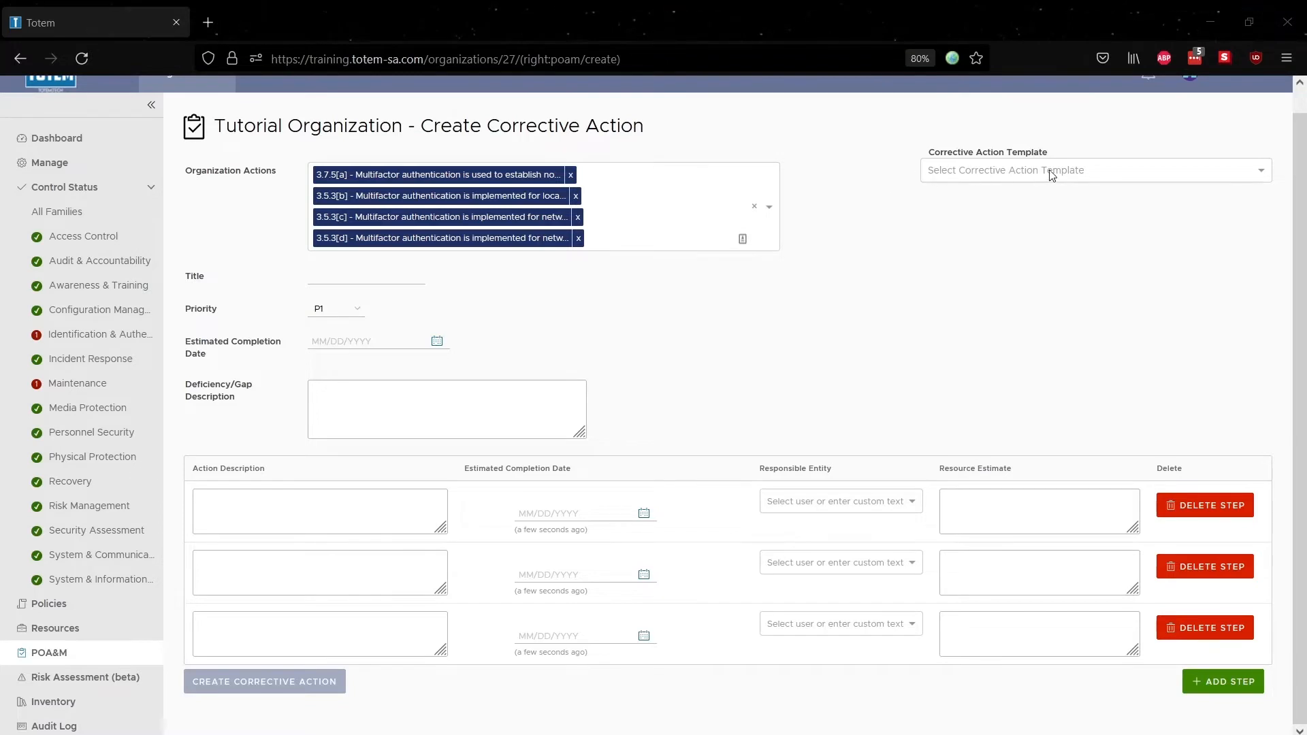
- Find and apply the corrective action template "Implement multifactor authentication for all access to covered systems"
click(1264, 176)
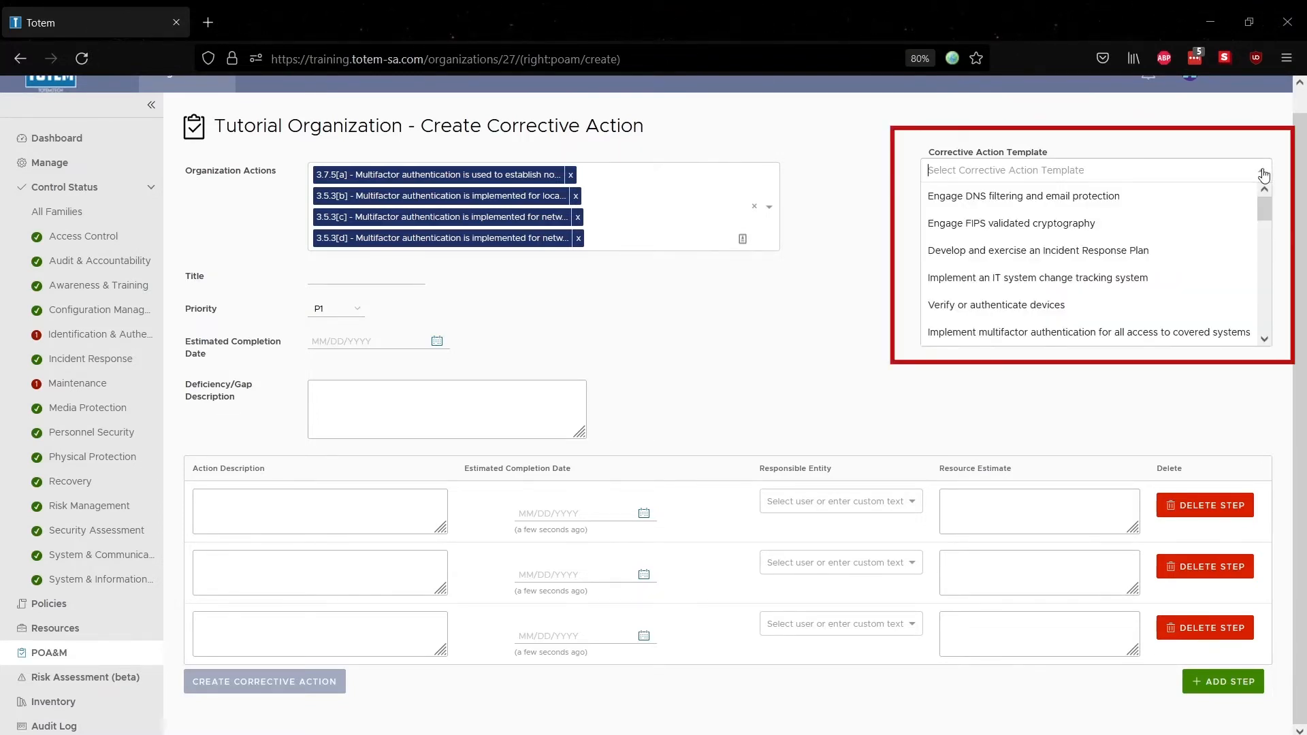
scroll(1218, 225, down, 3)
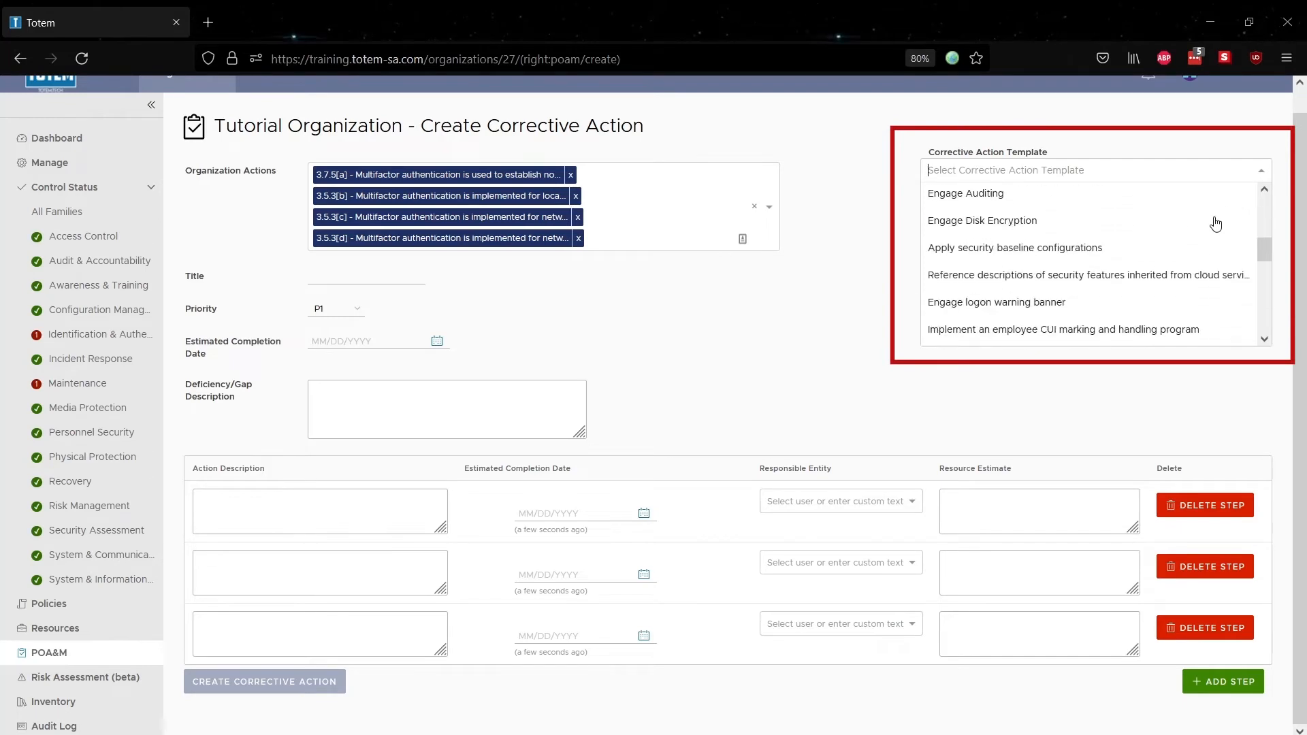
scroll(1216, 225, down, 4)
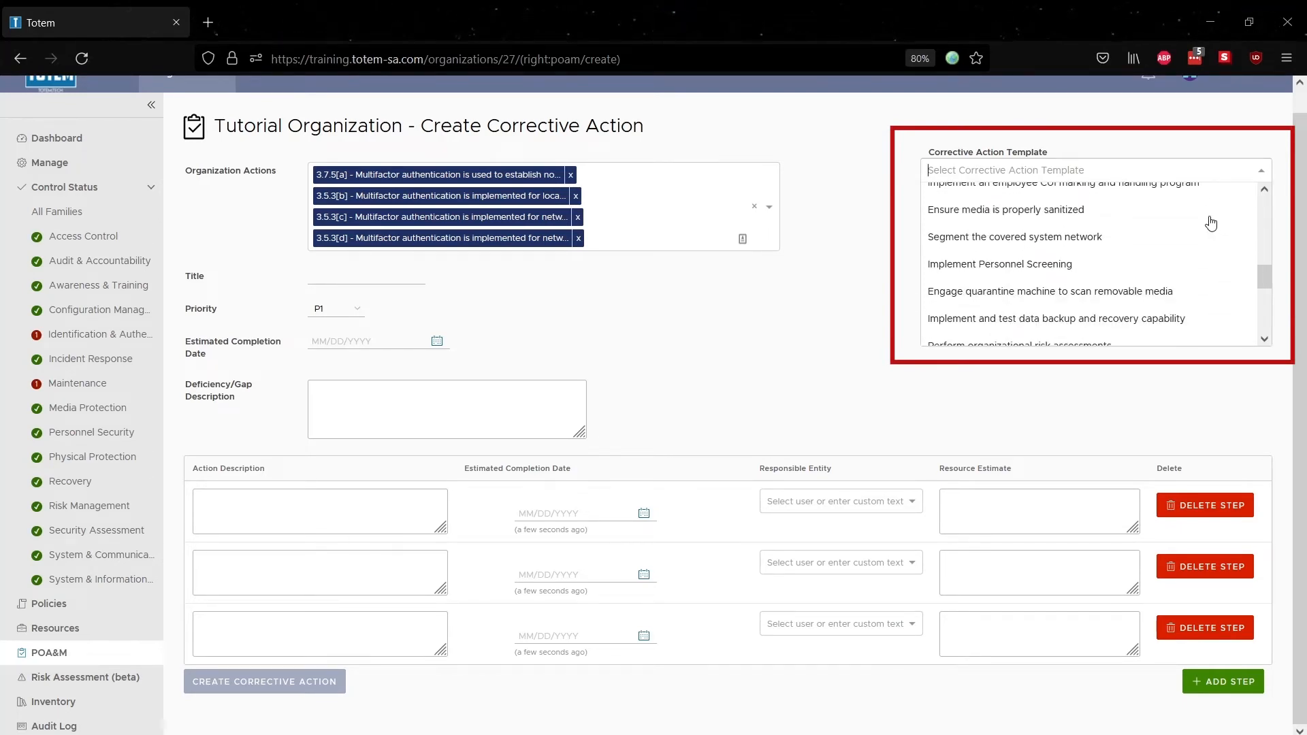
scroll(1211, 223, down, 4)
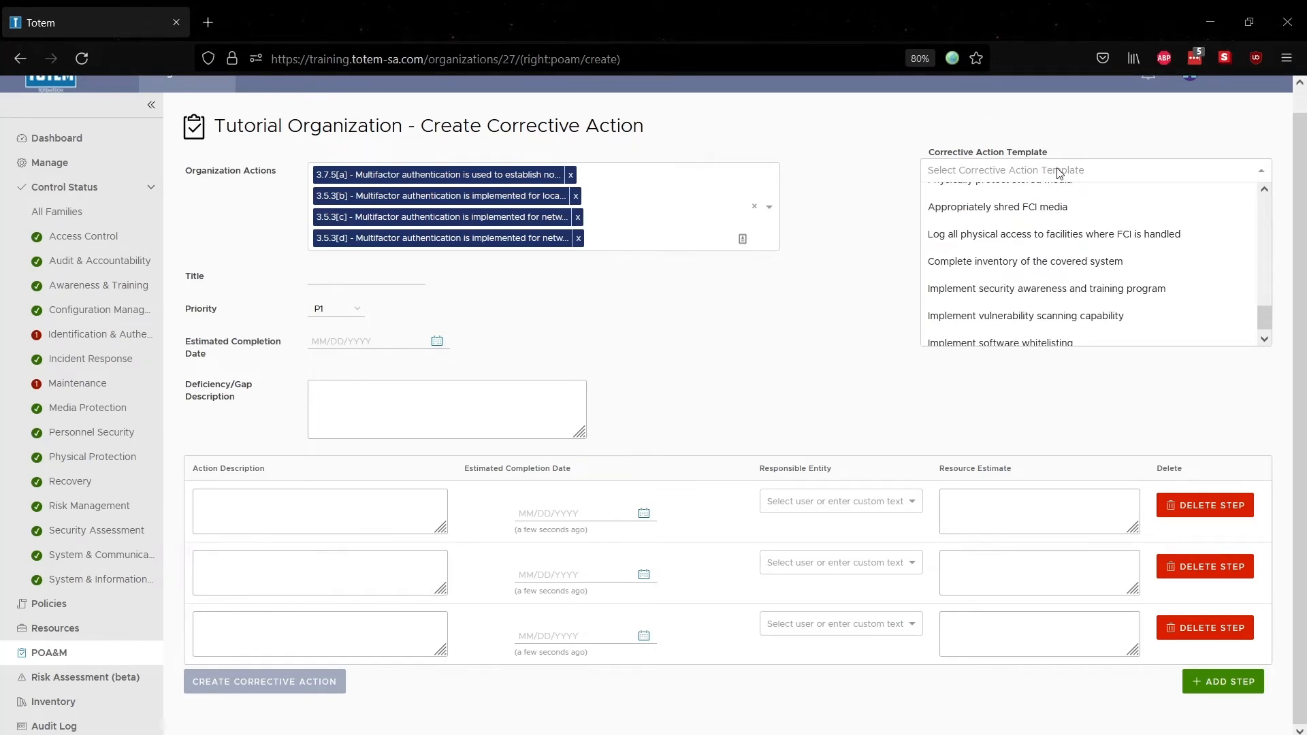
text(multi)
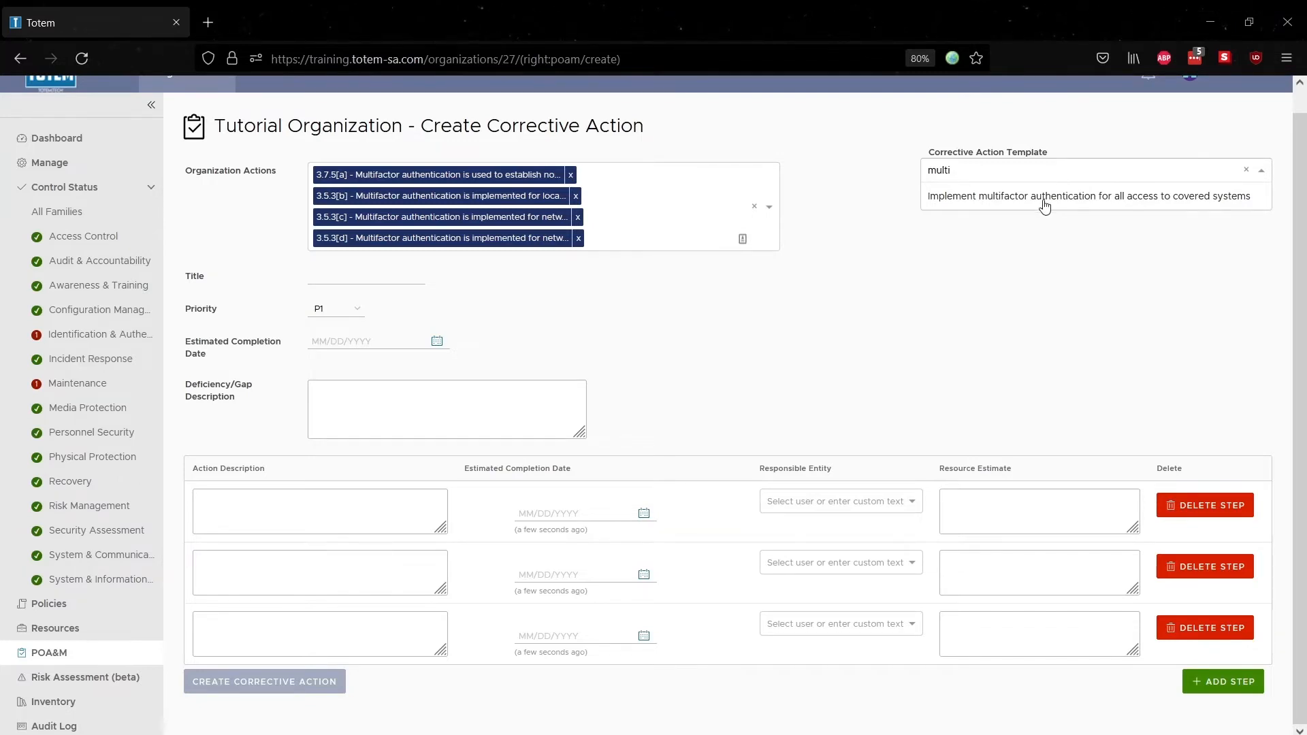
click(1045, 197)
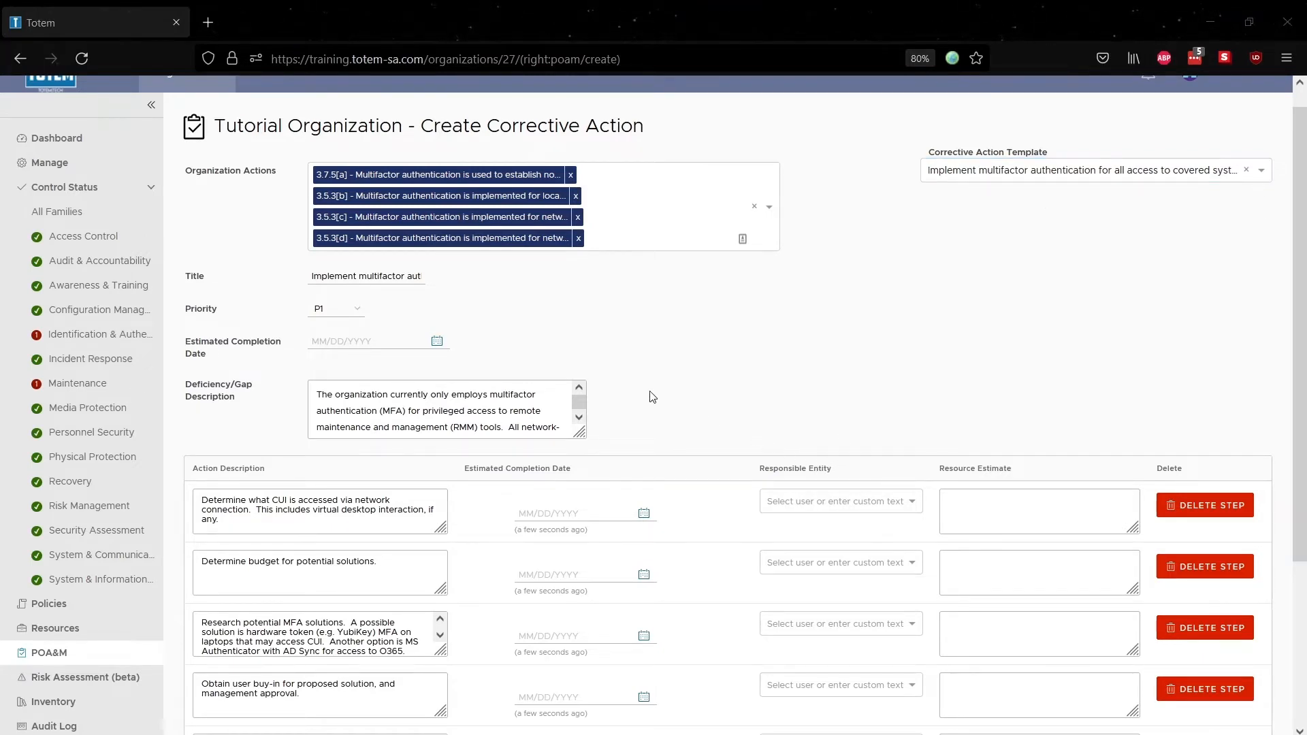
- Try priorities P2 and P3 for the corrective action and return the priority to P1
click(356, 312)
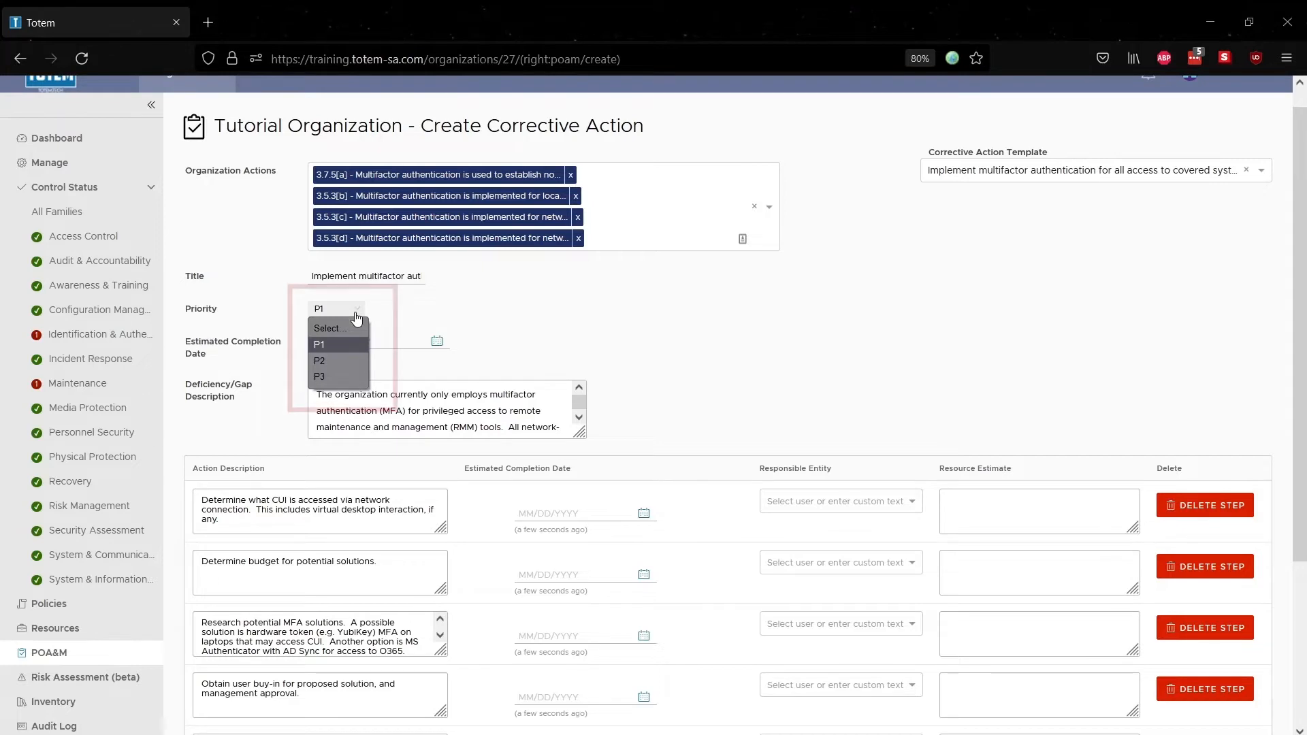
click(333, 360)
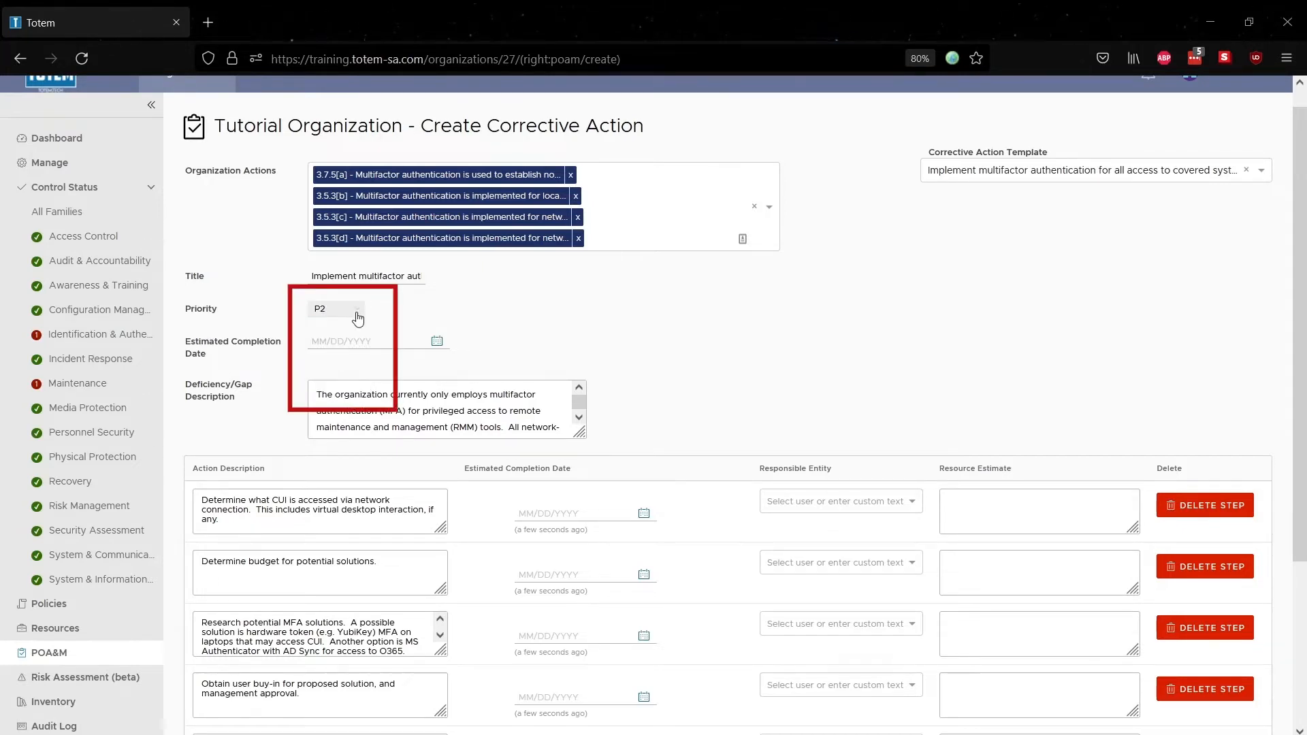
click(337, 308)
click(338, 376)
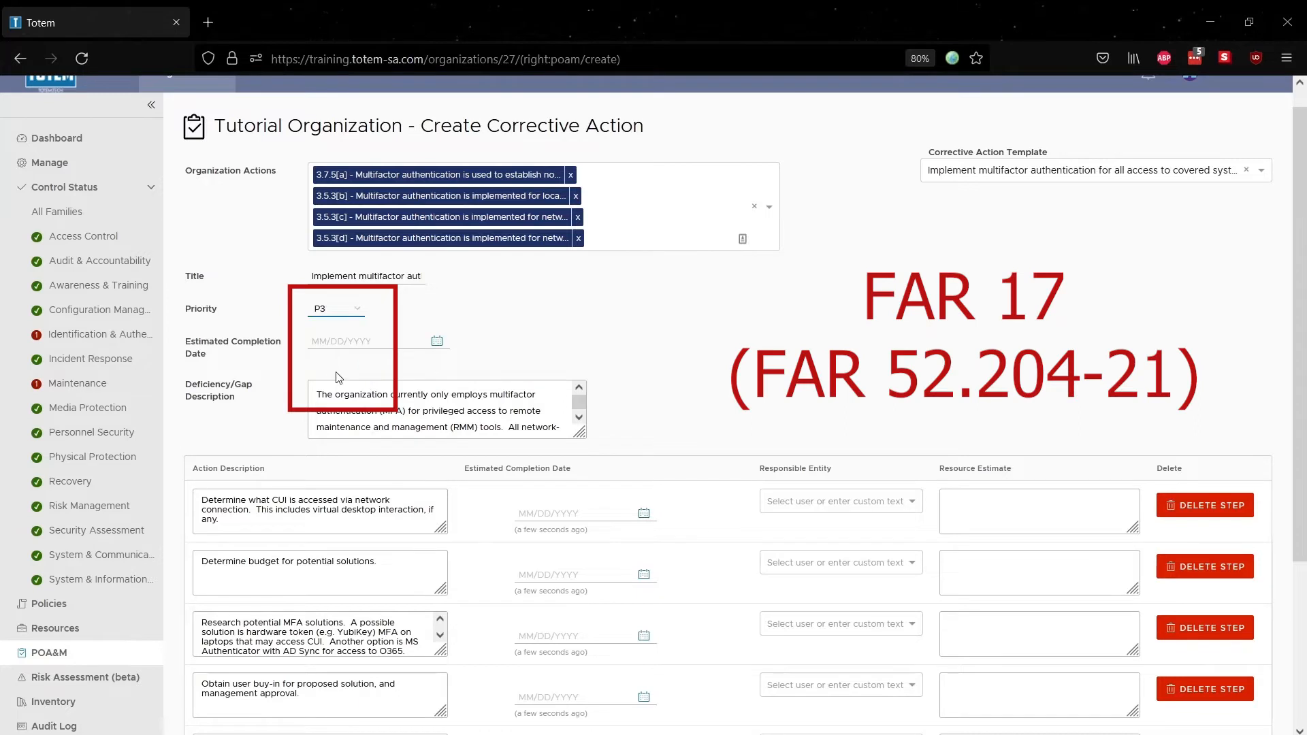
click(352, 315)
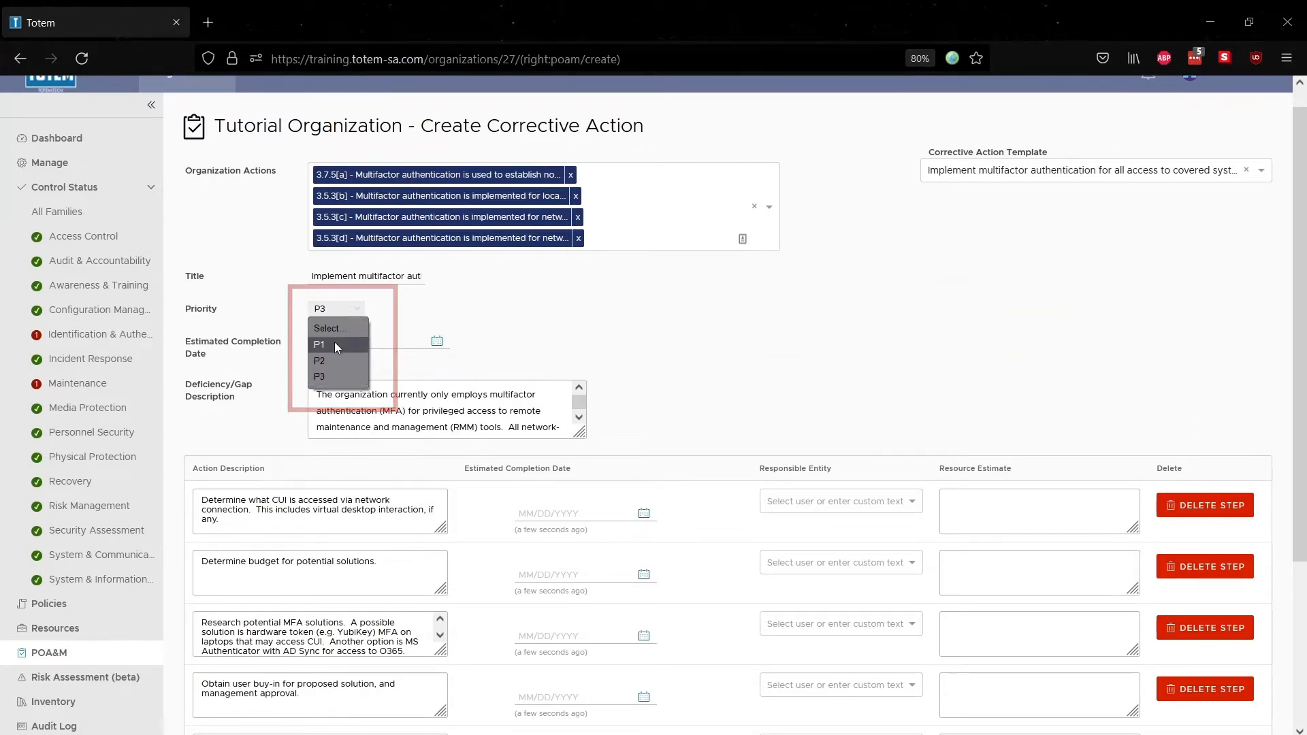
click(335, 345)
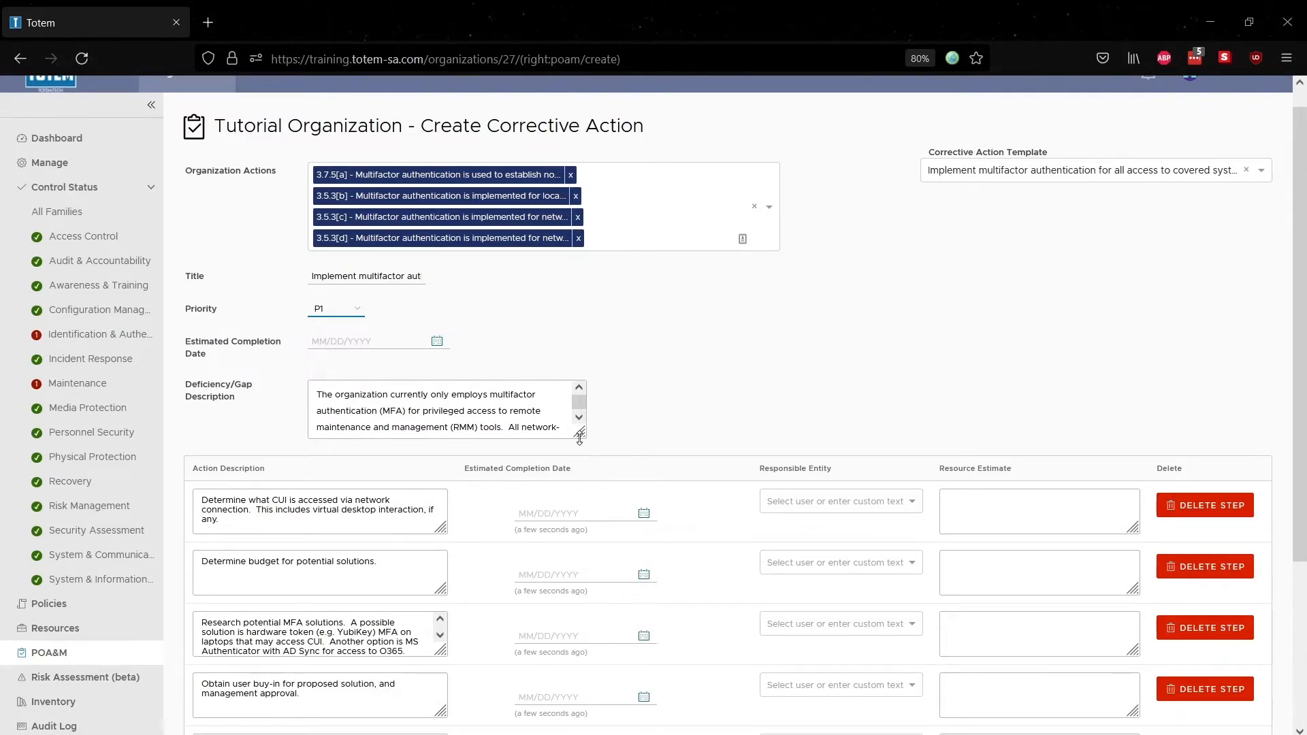
- Enlarge the Deficiency/Gap Description box to fit its full text and make it active for editing
drag(579, 438, 570, 516)
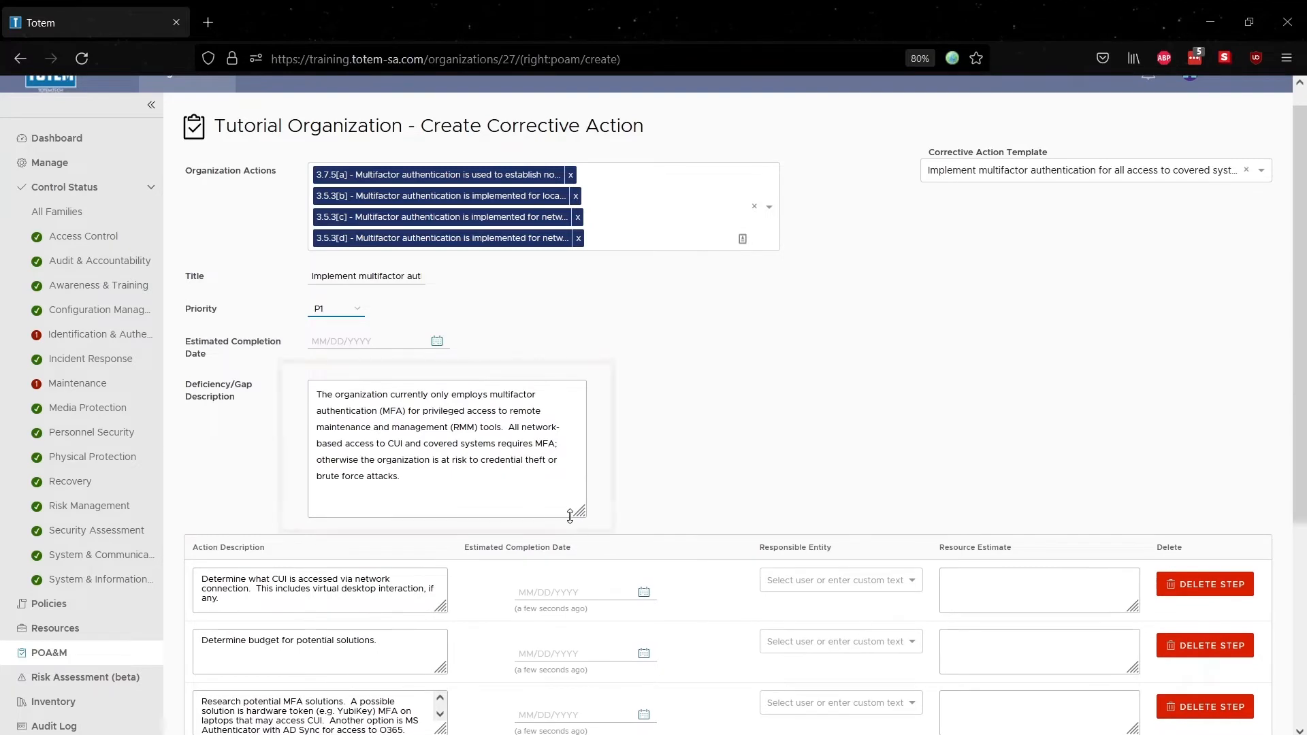
click(456, 477)
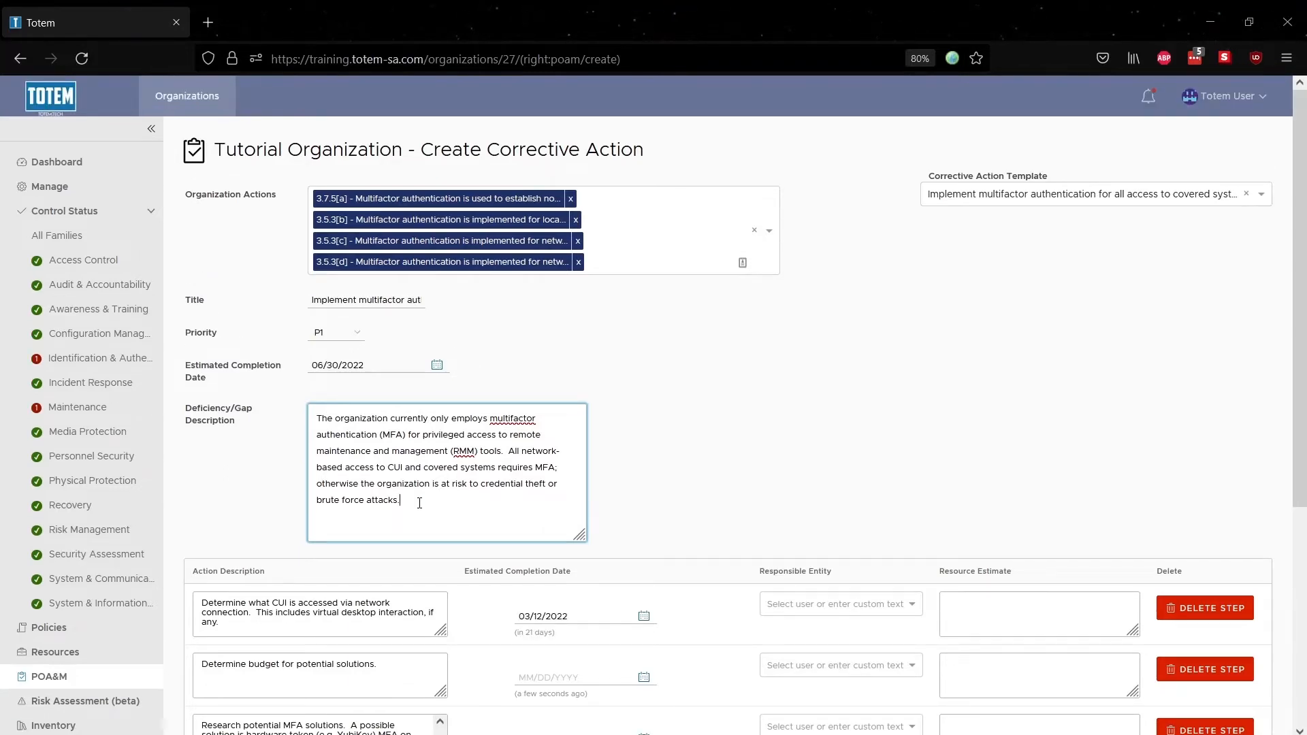
- Examine the action descriptions of all seven steps in the corrective action, from determining CUI access to updating the organization actions
scroll(420, 503, down, 5)
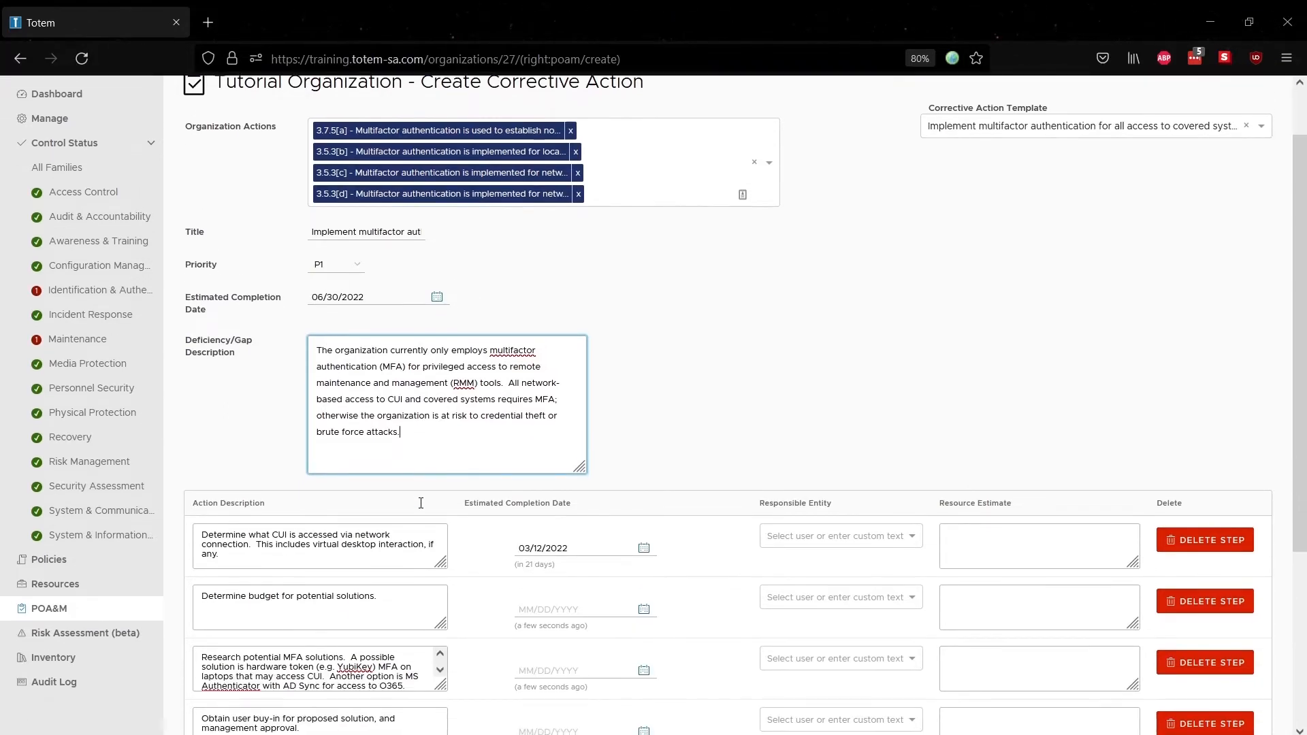
click(484, 320)
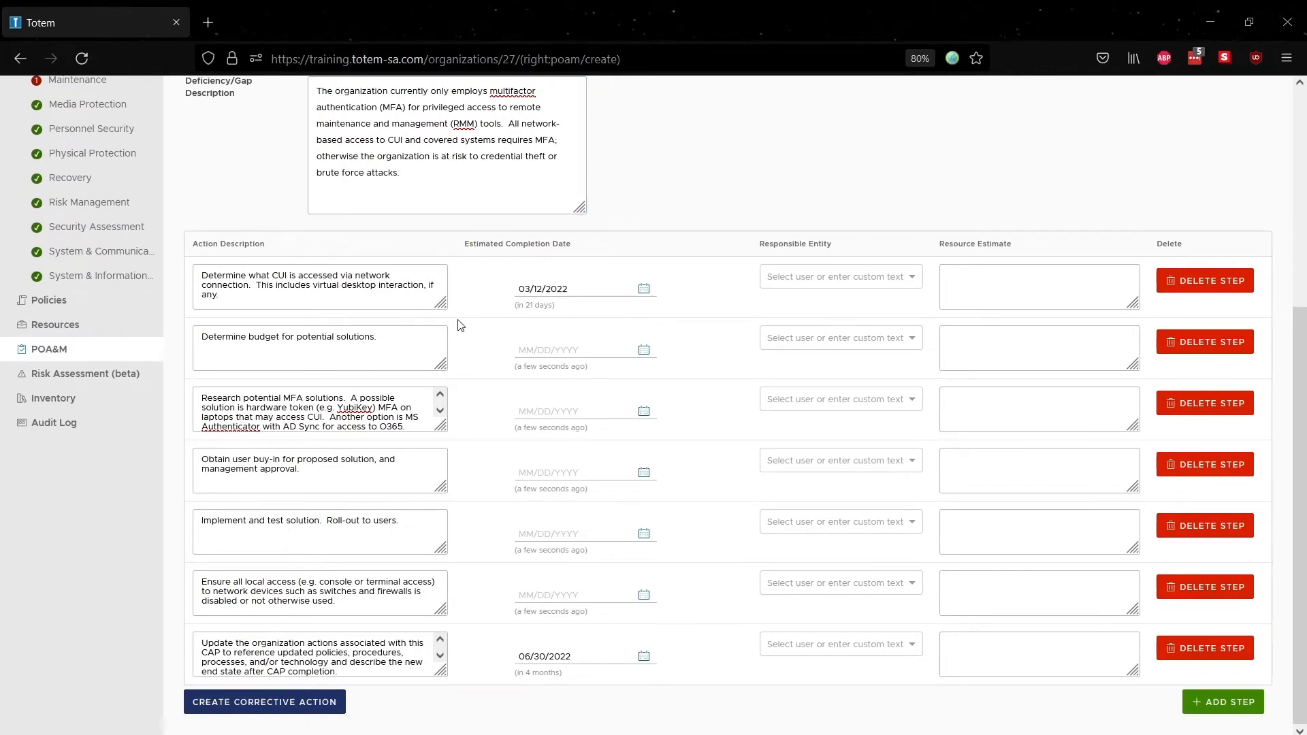
click(414, 301)
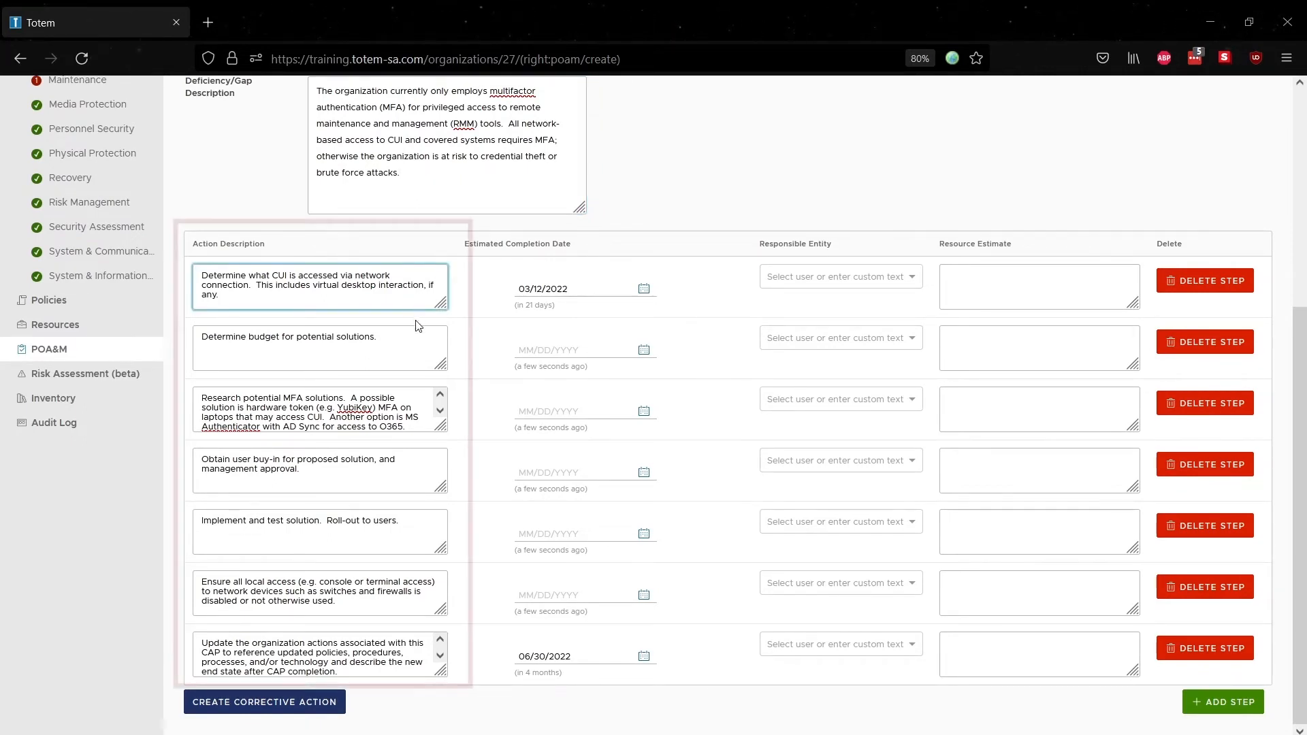
click(414, 334)
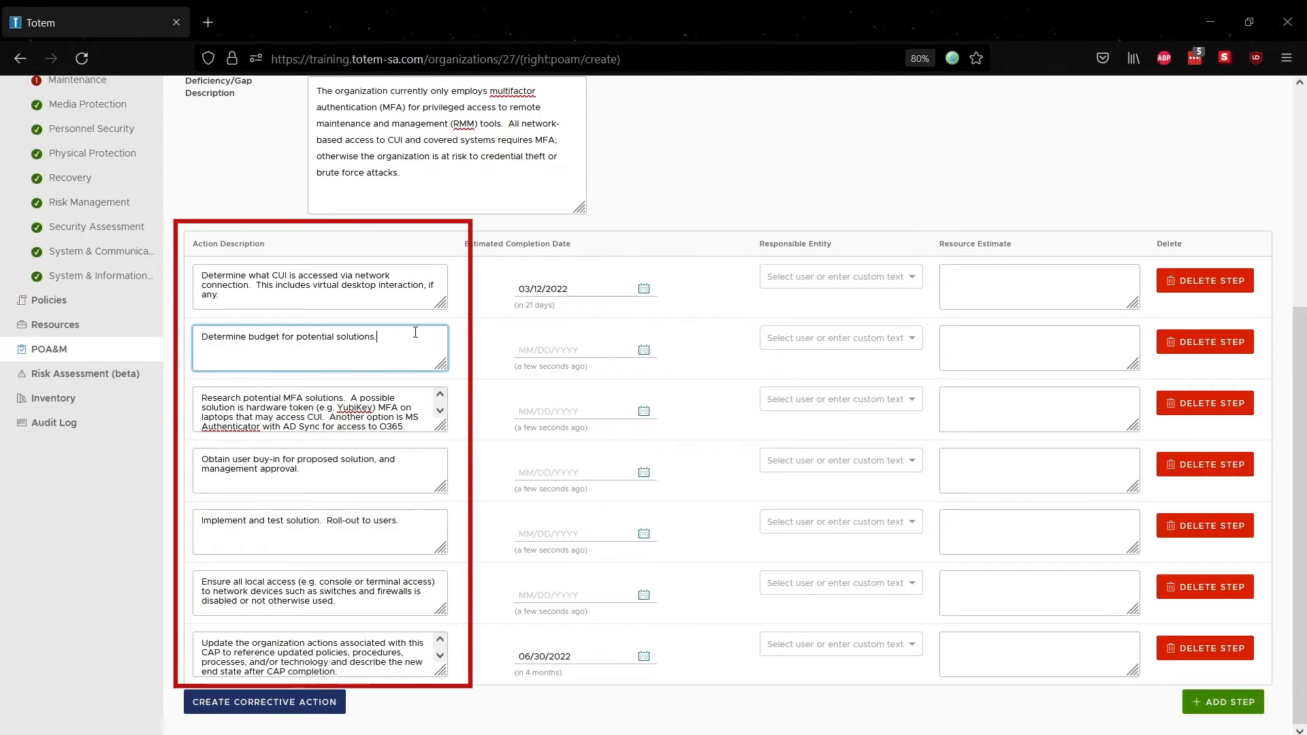
click(408, 421)
click(415, 469)
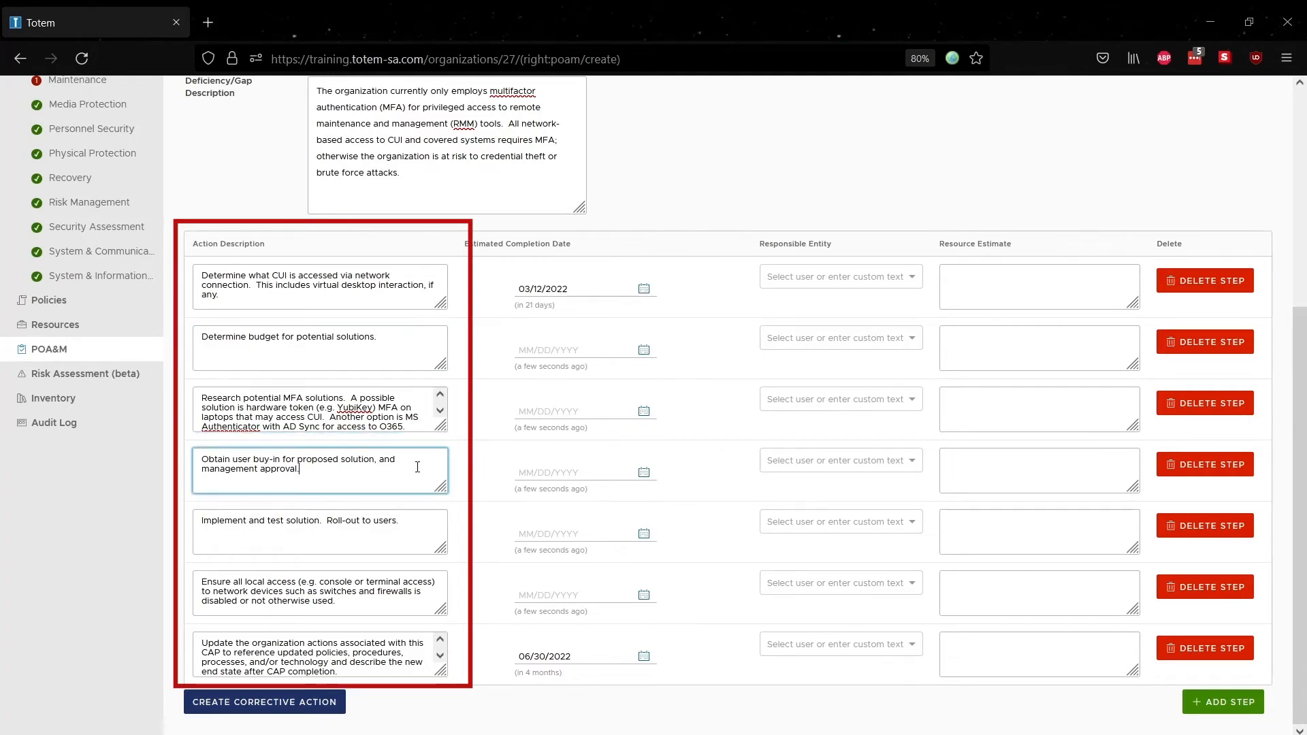
click(411, 519)
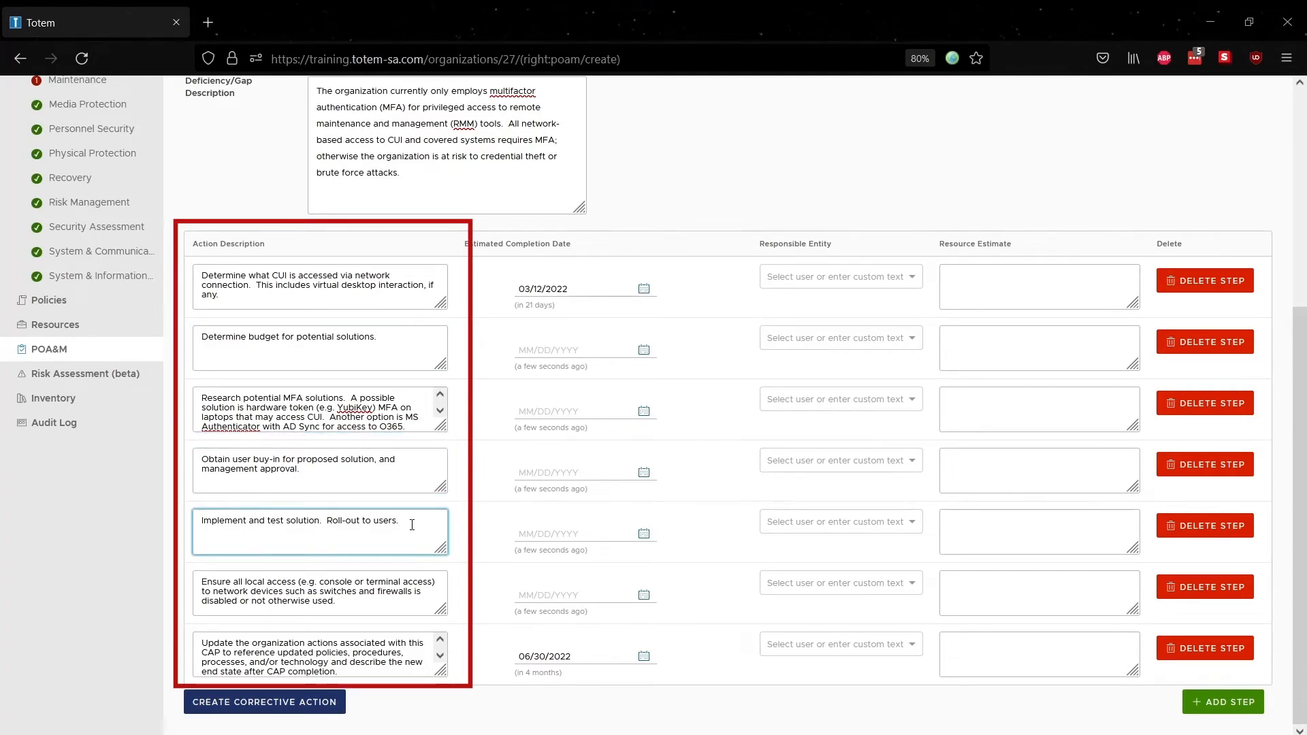
click(412, 603)
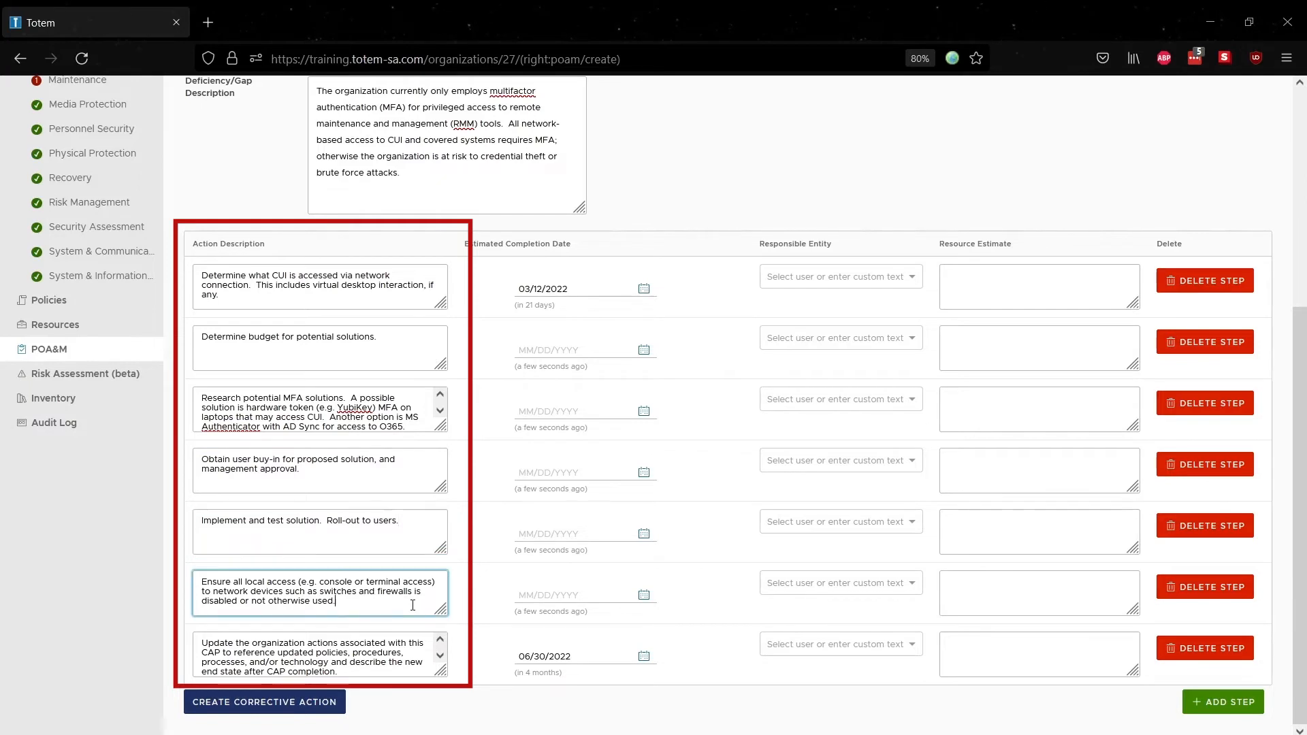
click(426, 671)
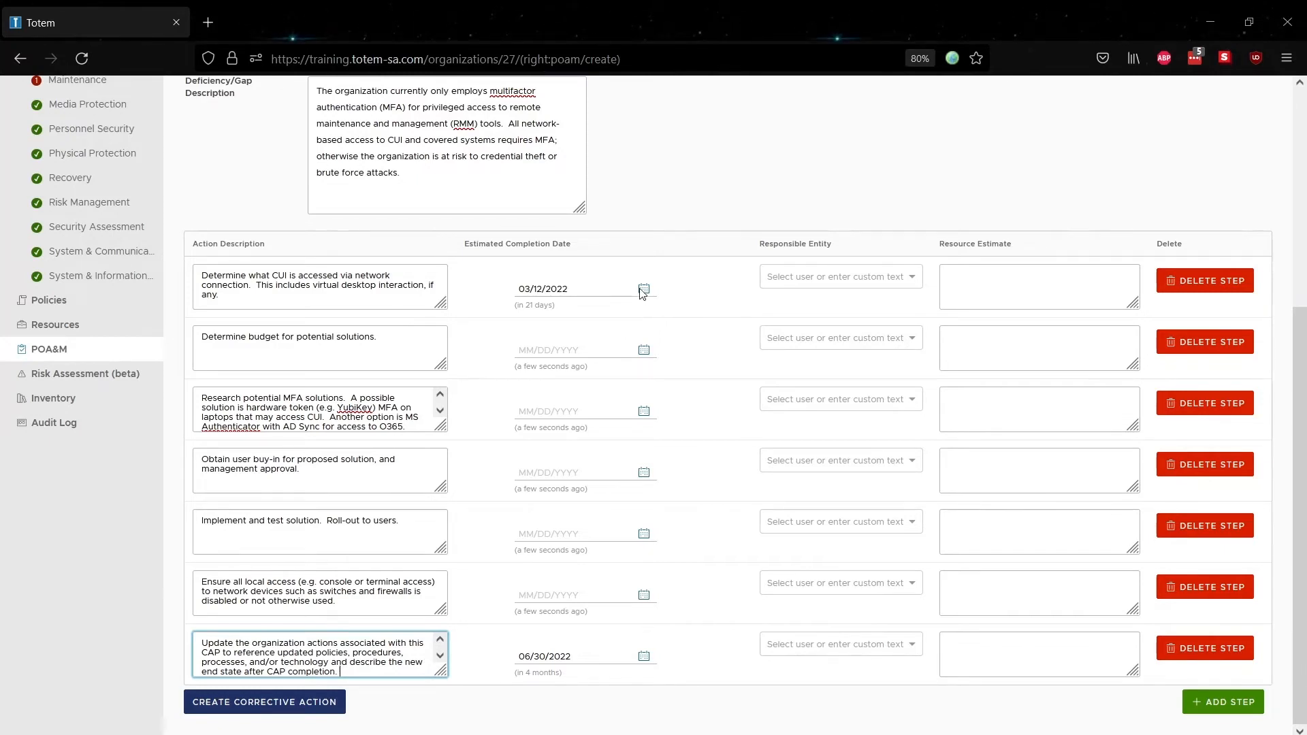
- Set the estimated completion date of the first step, determining what CUI is accessed via network connection, to 03/19/2022
click(619, 288)
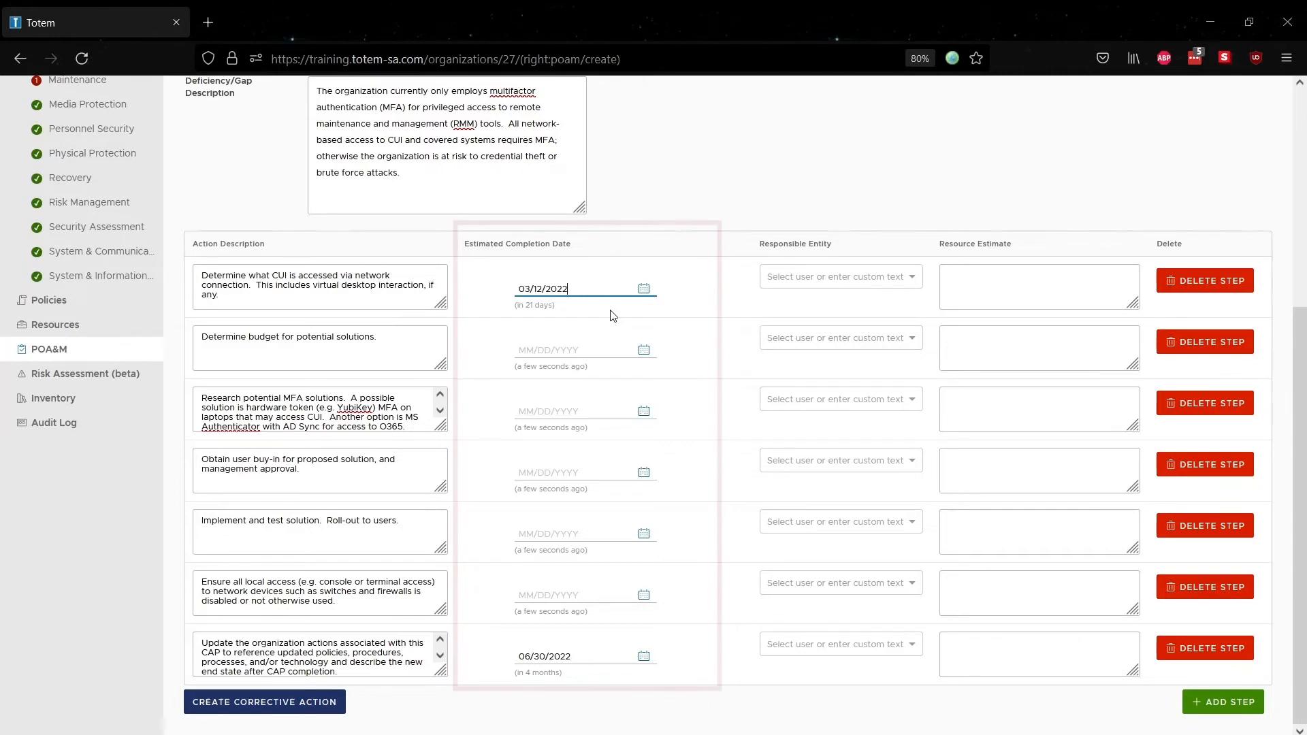
click(644, 289)
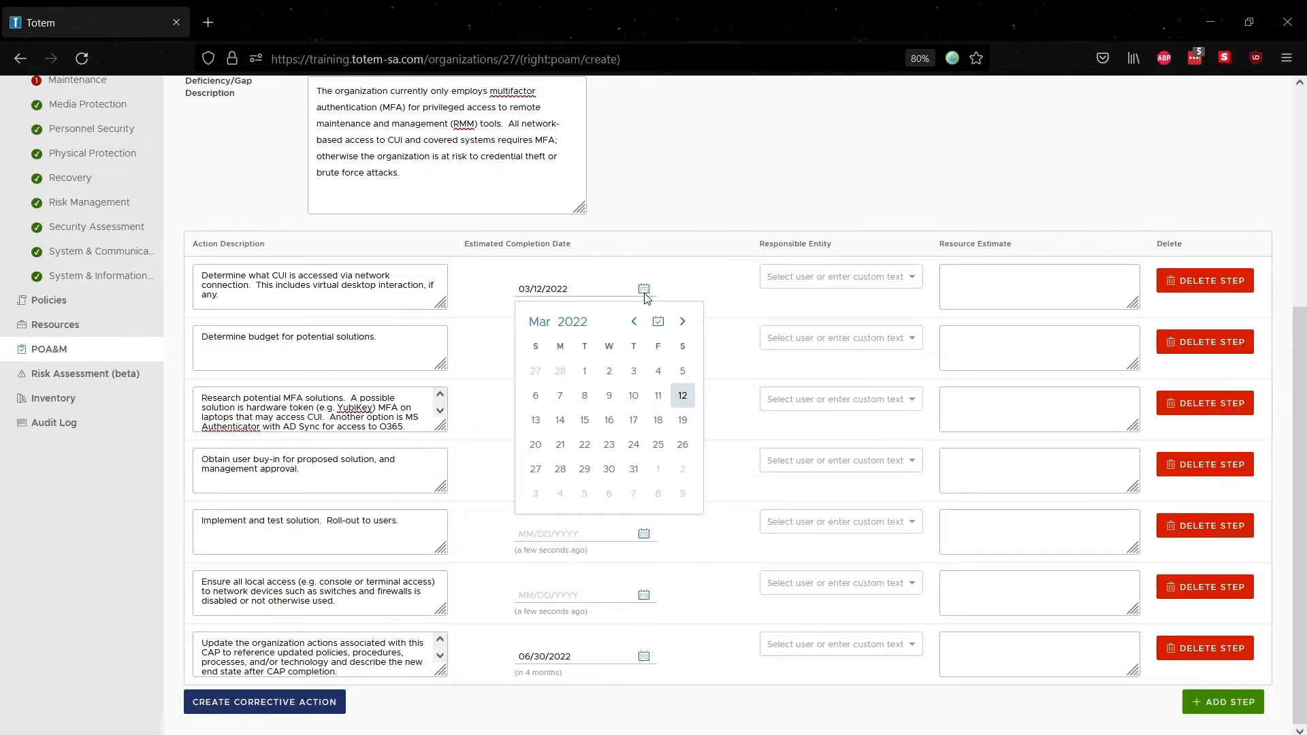
click(682, 420)
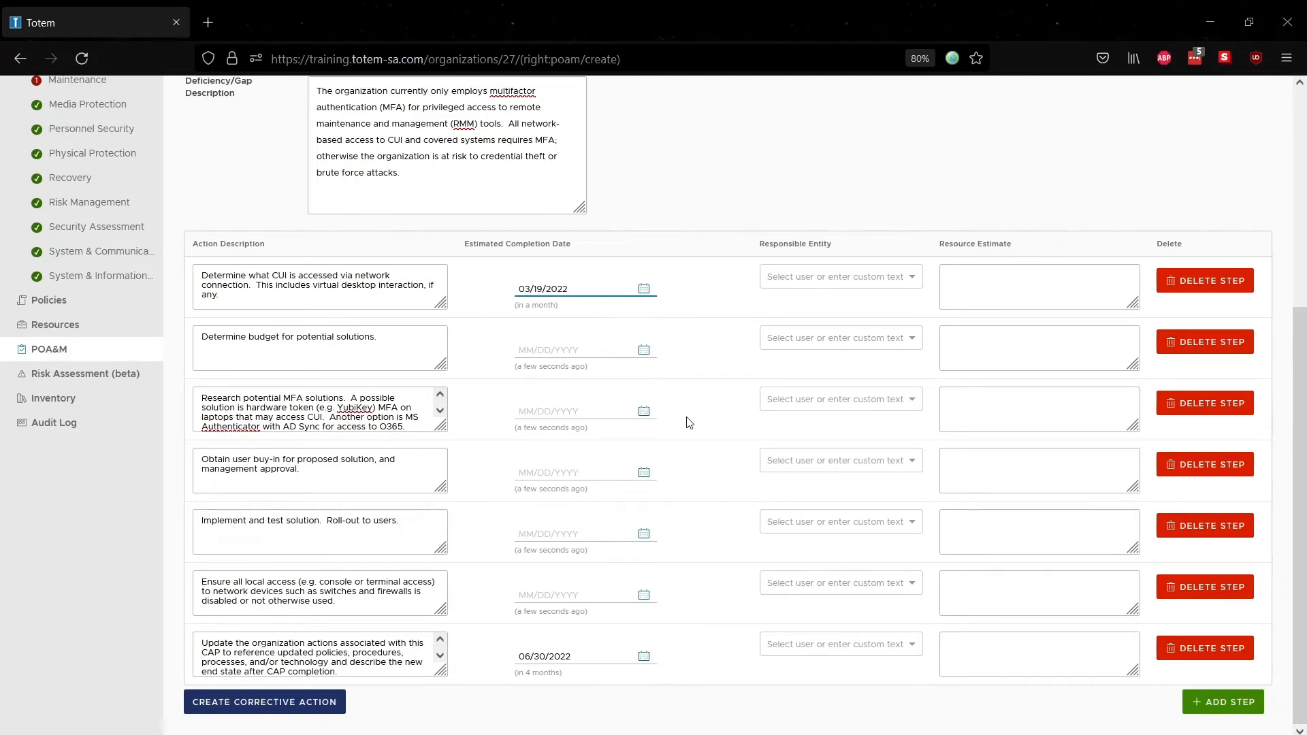
- Set the last step's estimated completion date to 07/31/2022, checking the corrective action's overall completion date before and after
scroll(687, 422, up, 5)
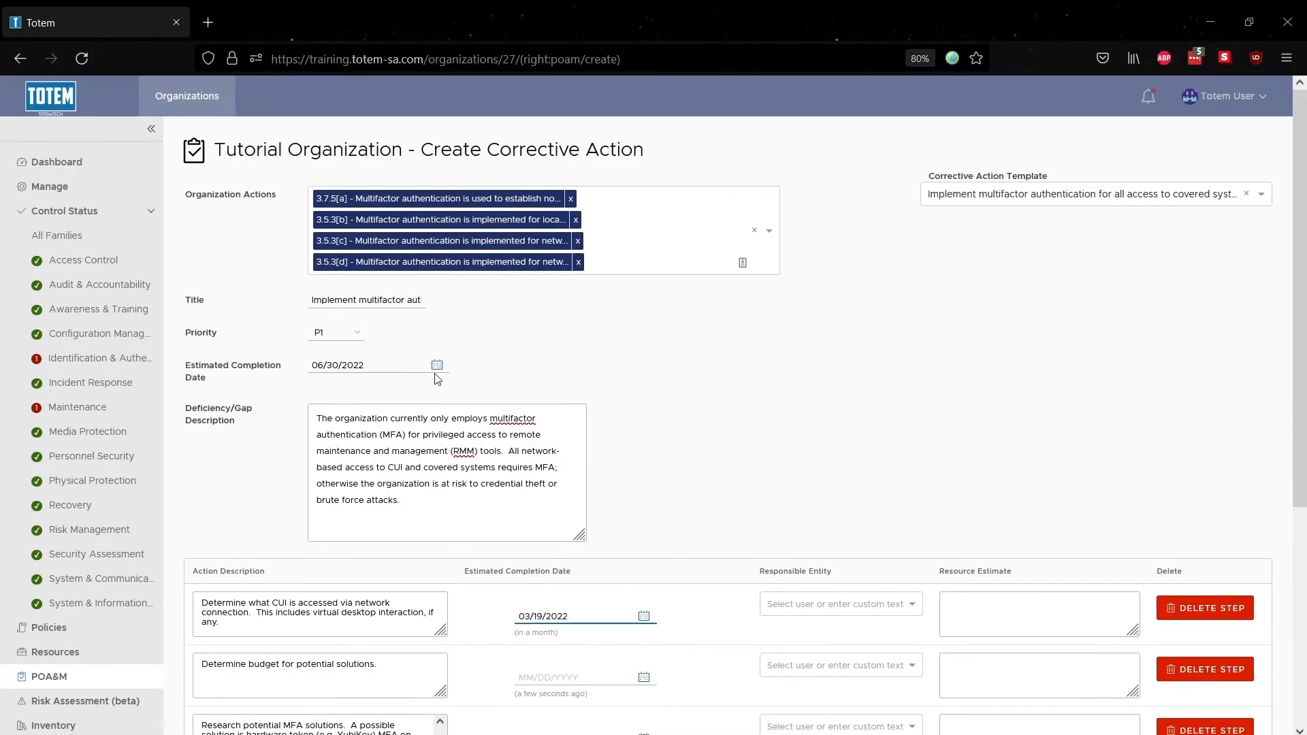
click(396, 371)
scroll(751, 448, down, 5)
click(643, 656)
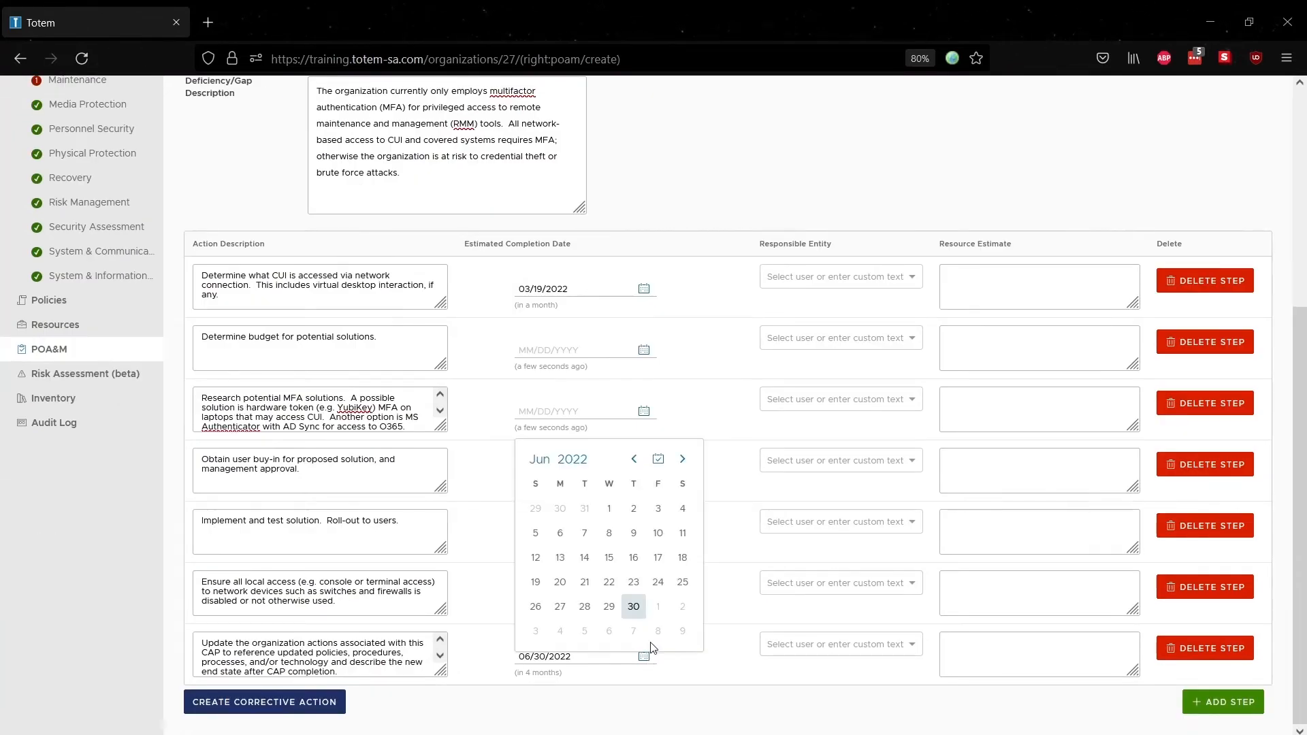
click(682, 458)
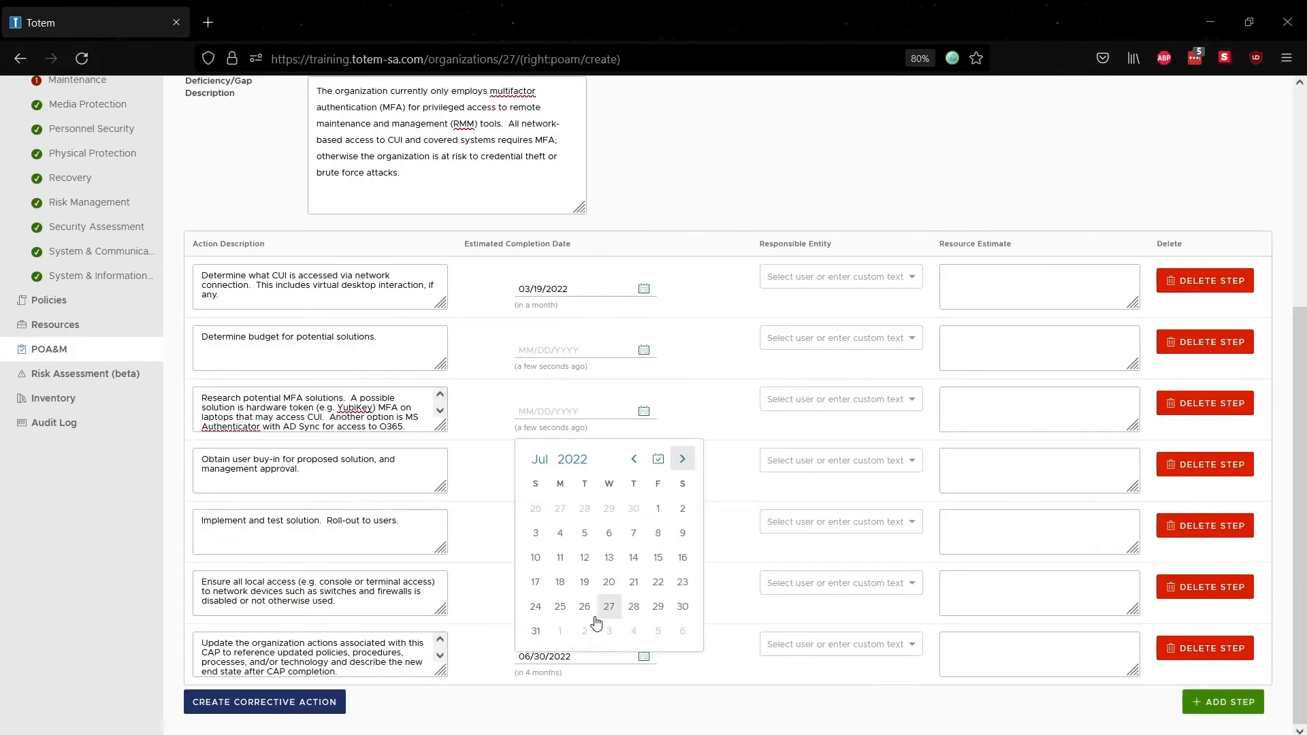
click(535, 632)
scroll(575, 650, up, 5)
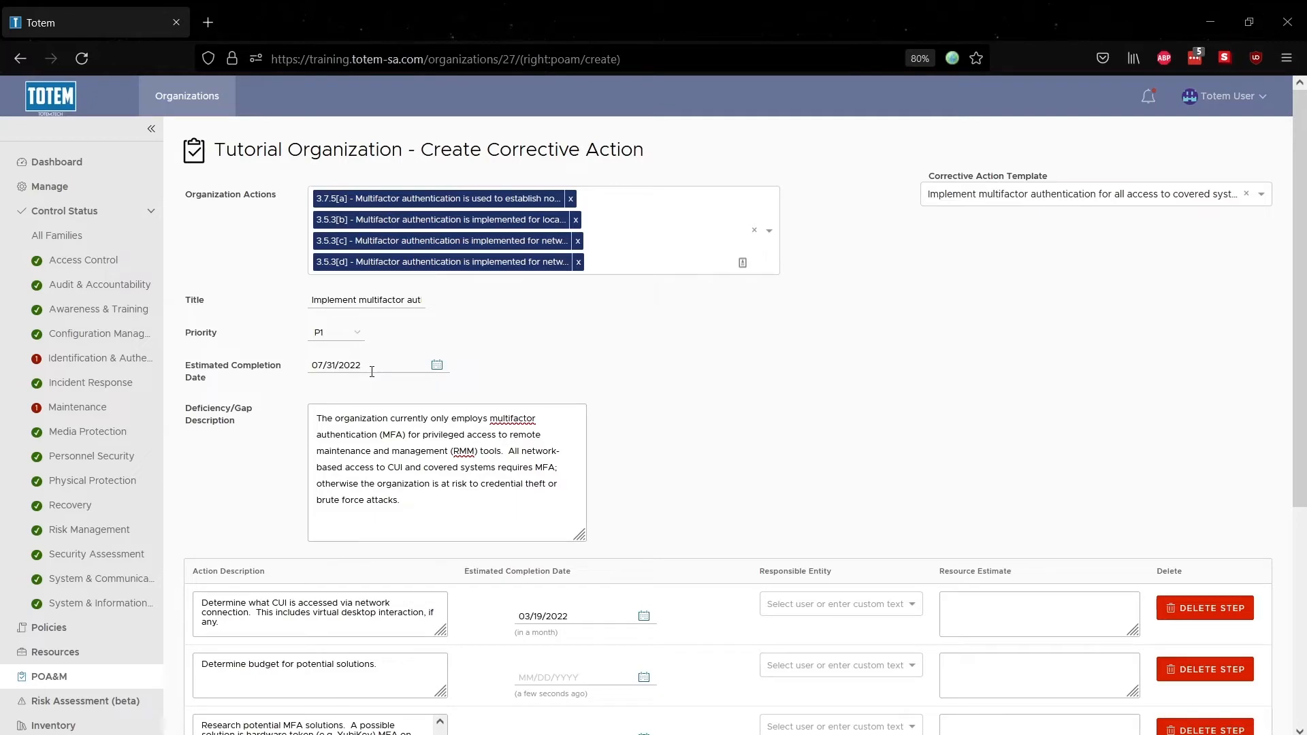
- Assign the custom responsible entity "IT Staff" to the last step, updating the organization actions
scroll(745, 674, down, 5)
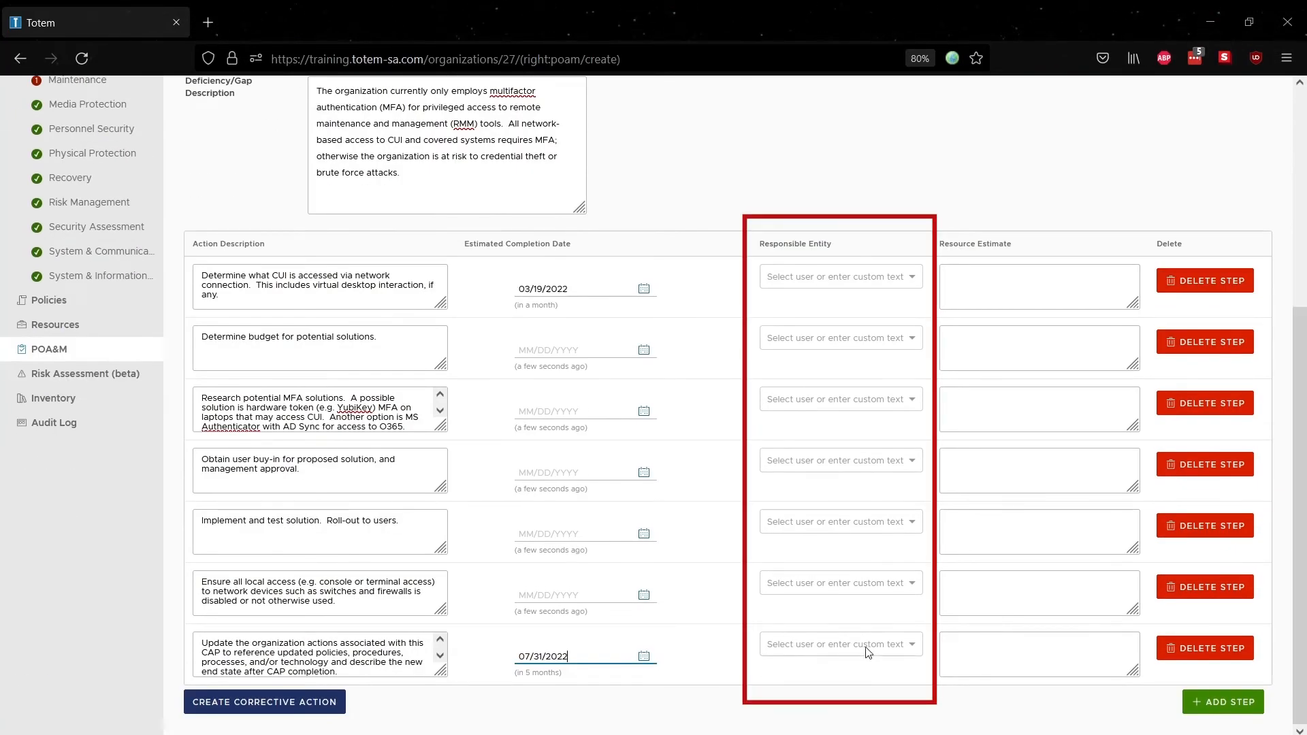
click(913, 653)
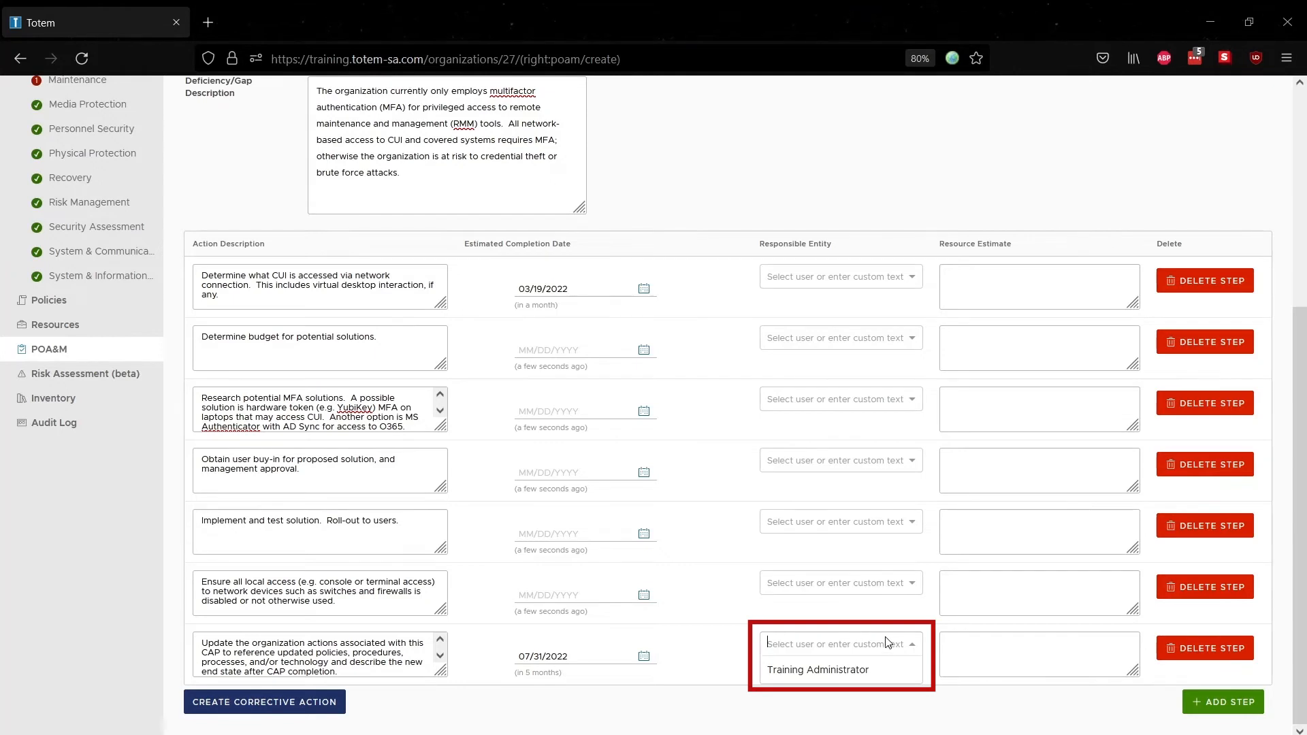
text(IT Staff)
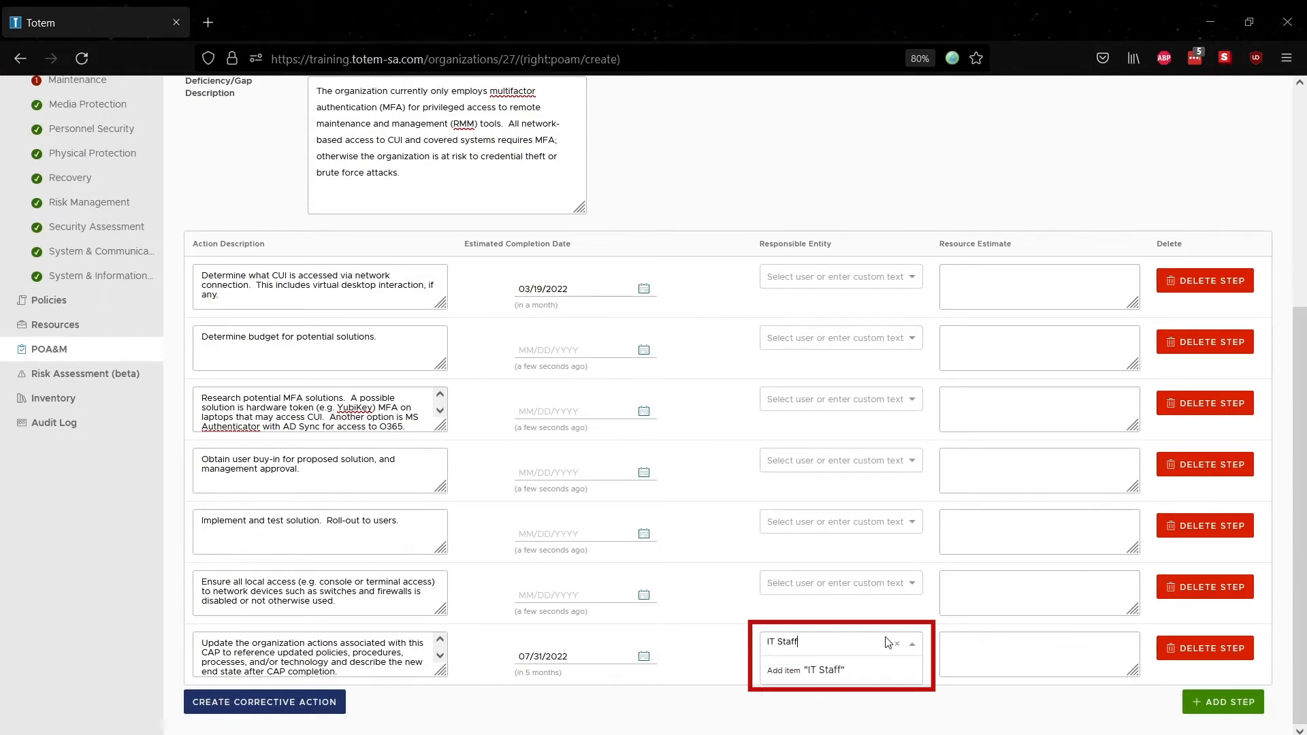
click(831, 677)
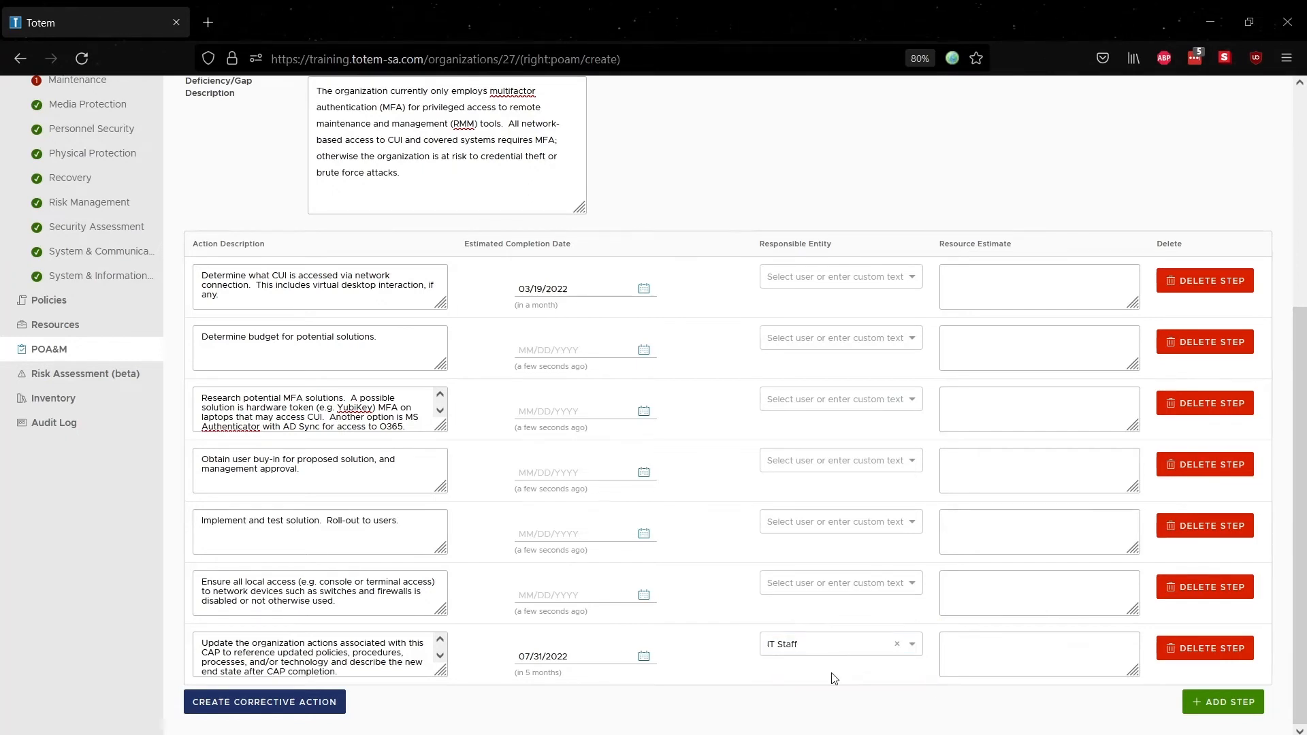
- Activate the last step's resource estimate, add a blank step at the end of the corrective action and delete it again
click(970, 652)
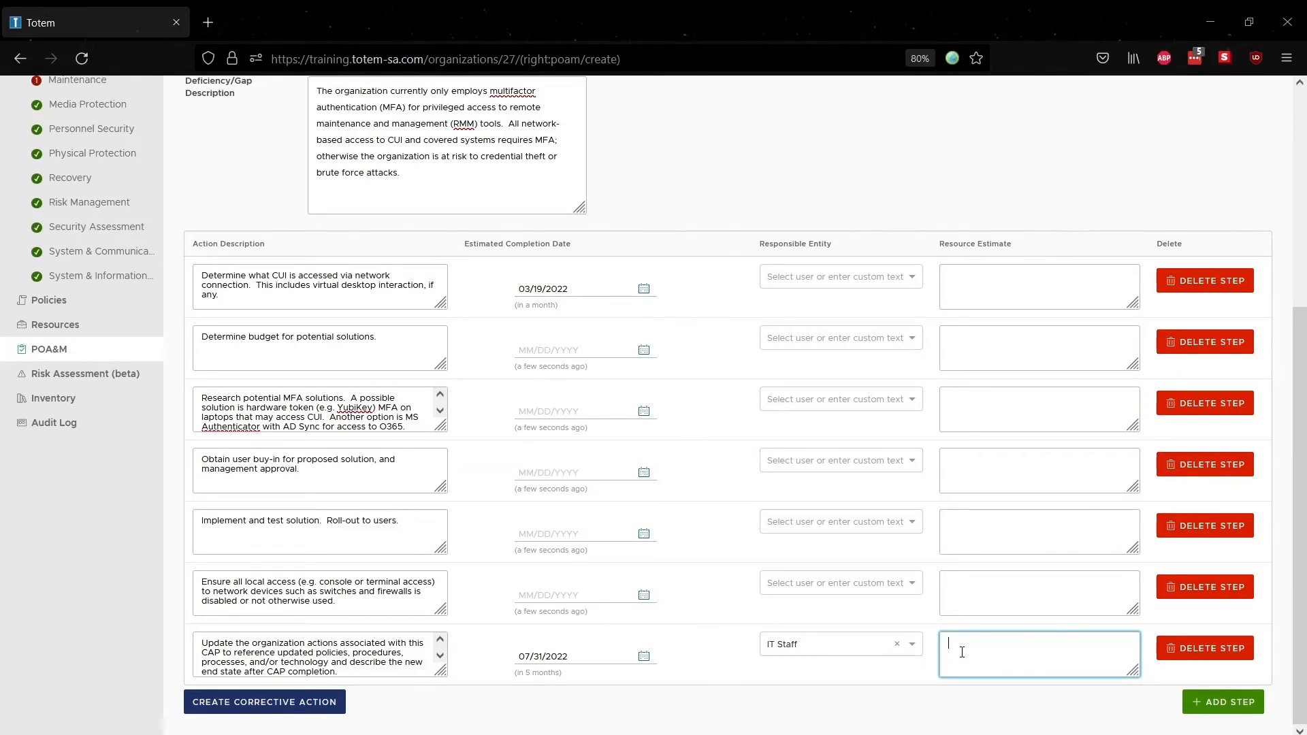
click(1224, 691)
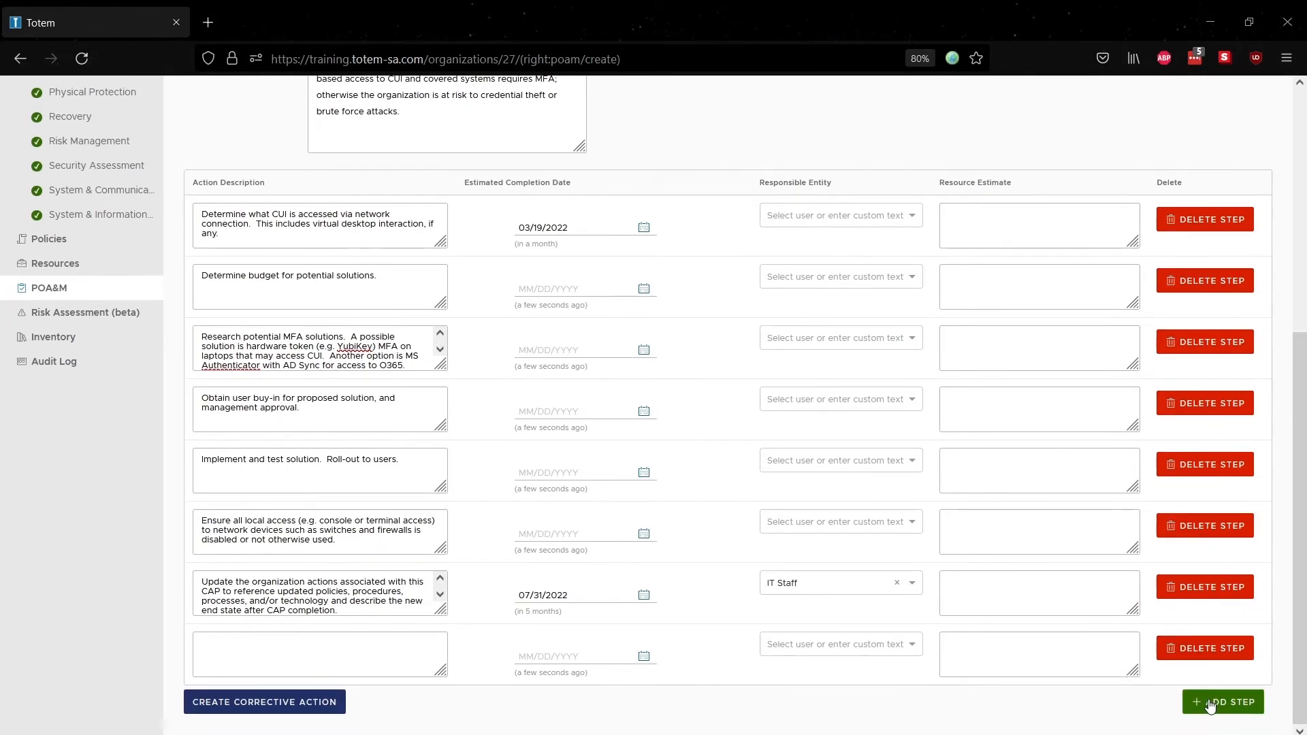
click(1201, 648)
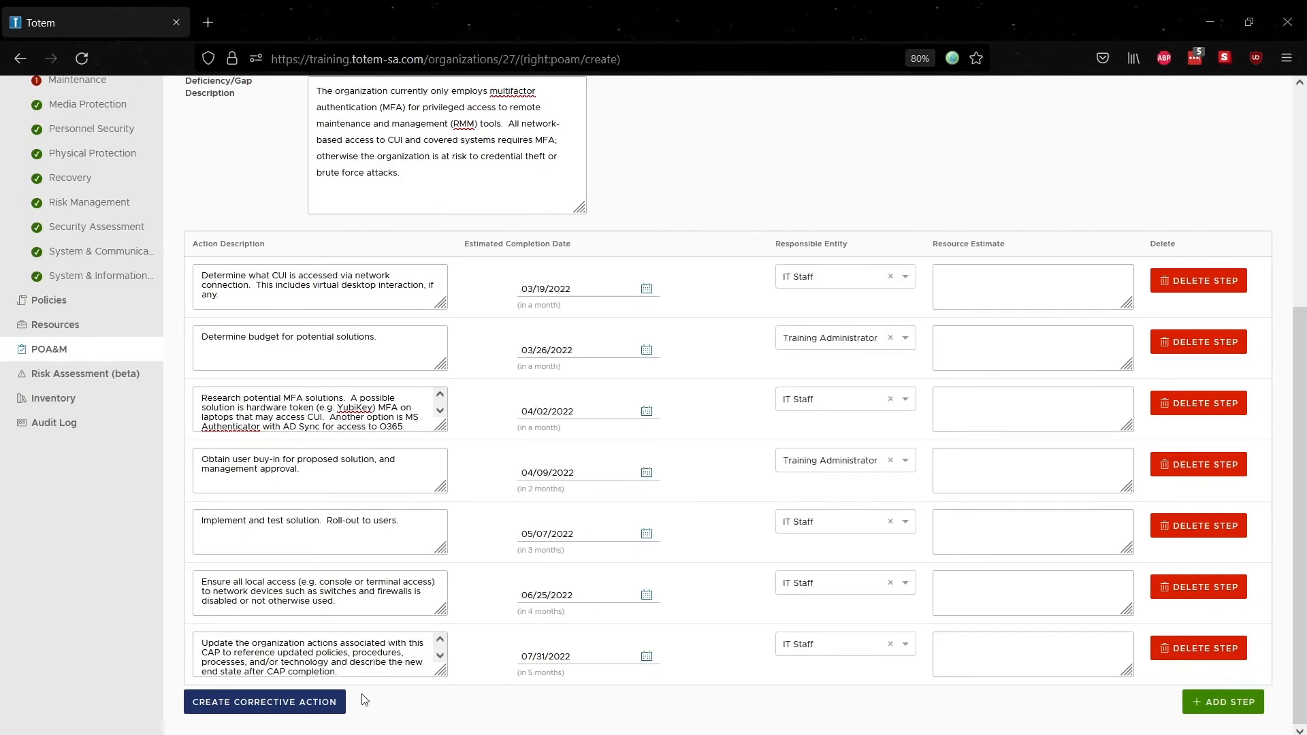
- Create the corrective action and expand its entry in the Plan of Action & Milestones to show its steps
click(293, 702)
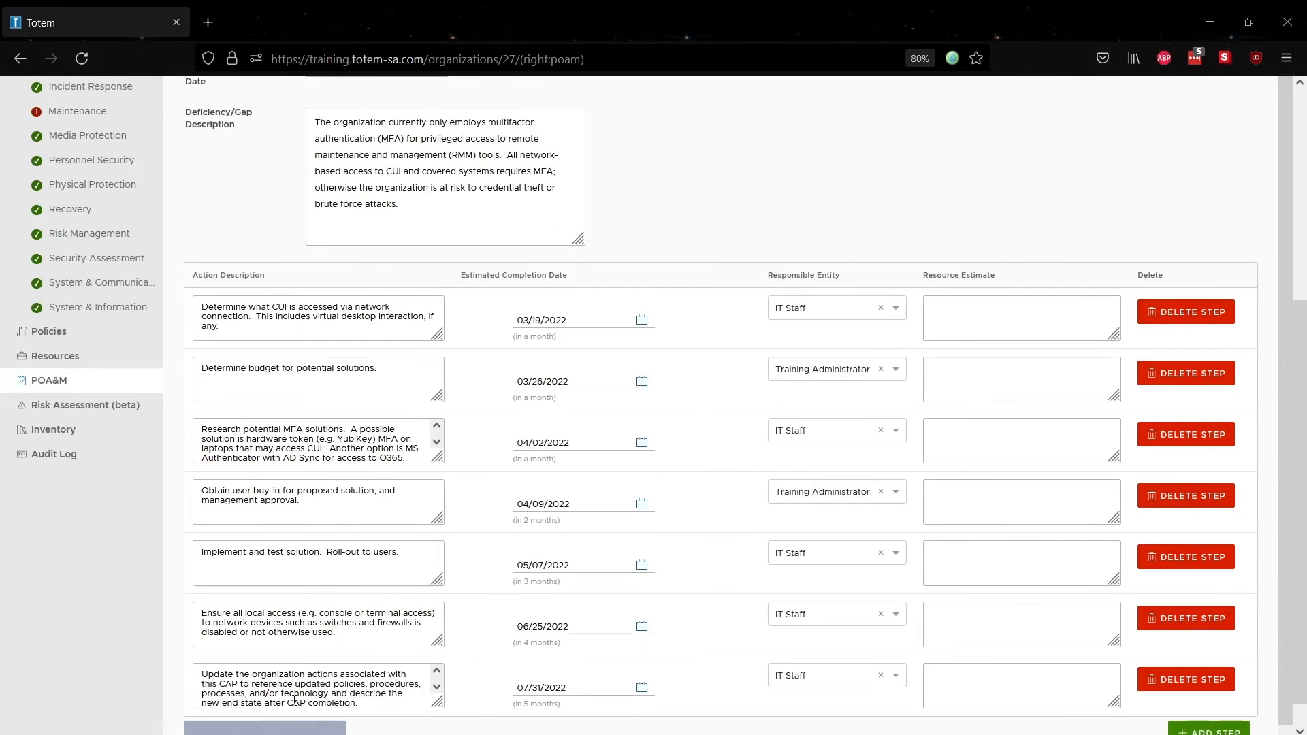
scroll(390, 626, up, 1)
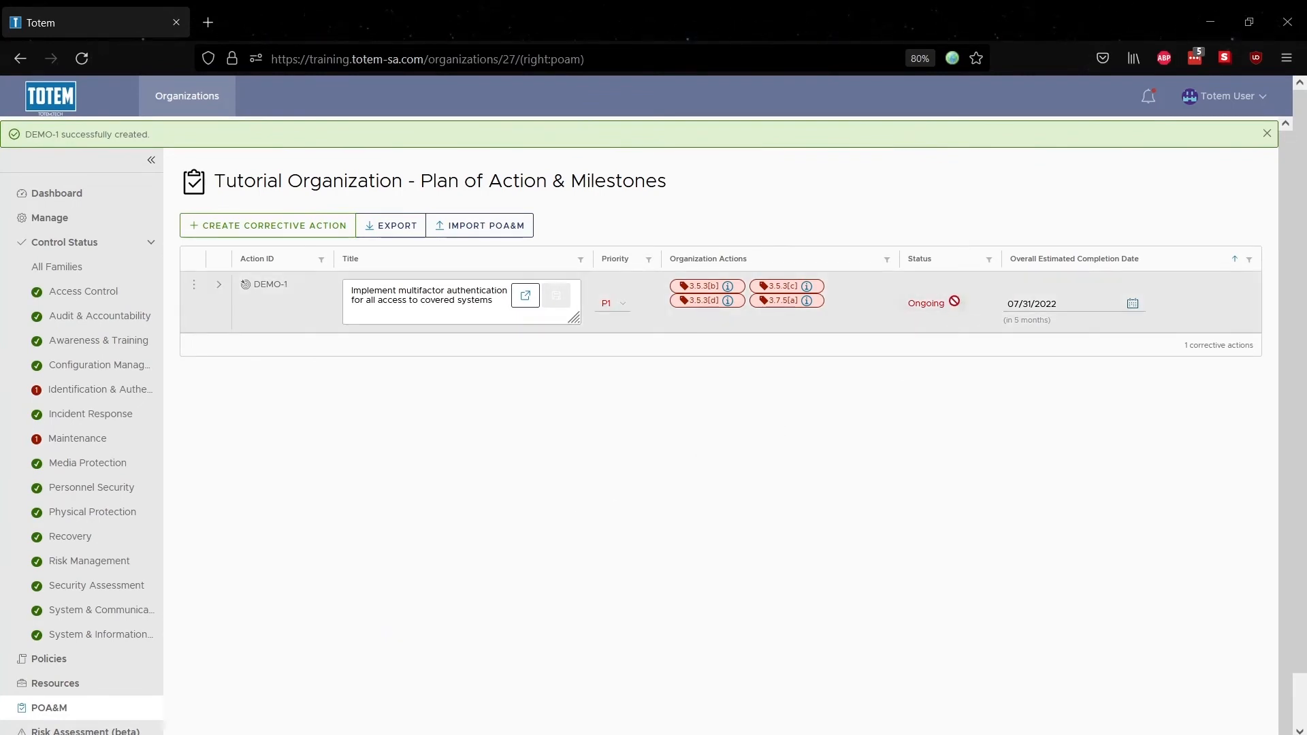
click(220, 286)
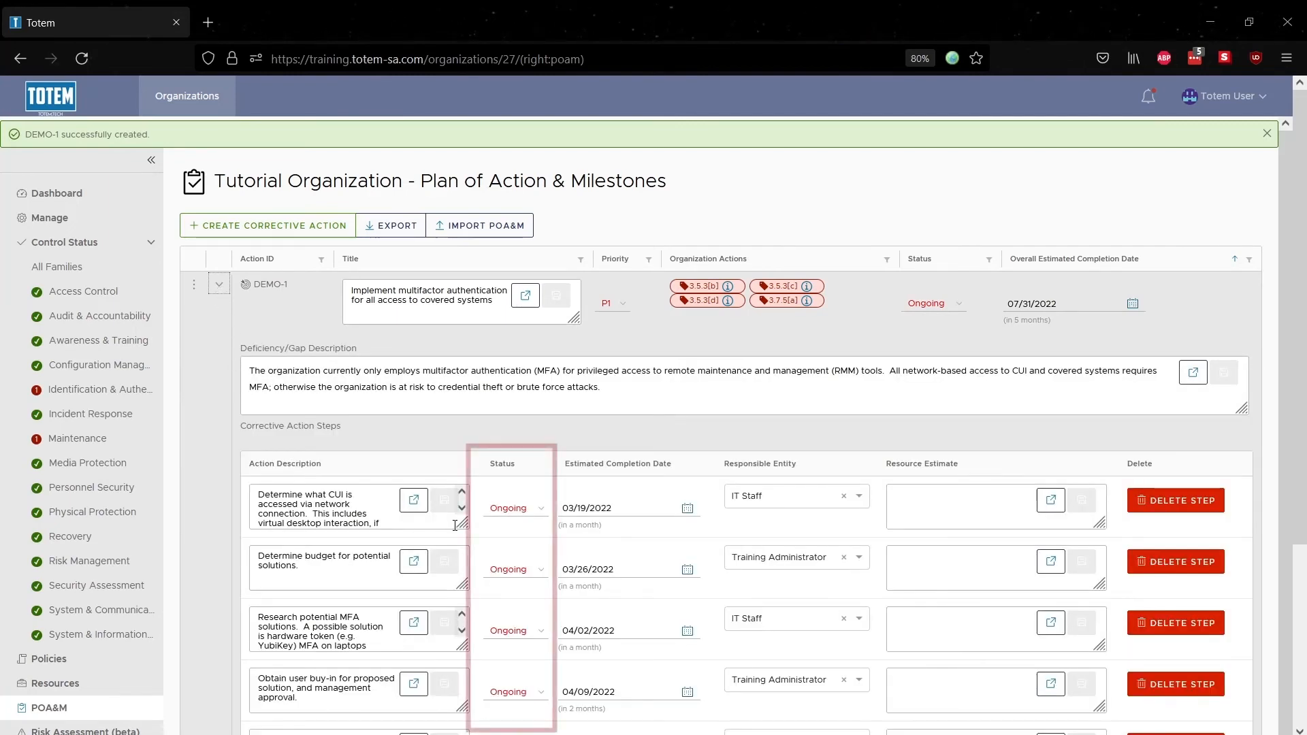
- Set the status of the first five corrective action steps to Complete, from determining CUI access through implementing and testing the solution
click(527, 511)
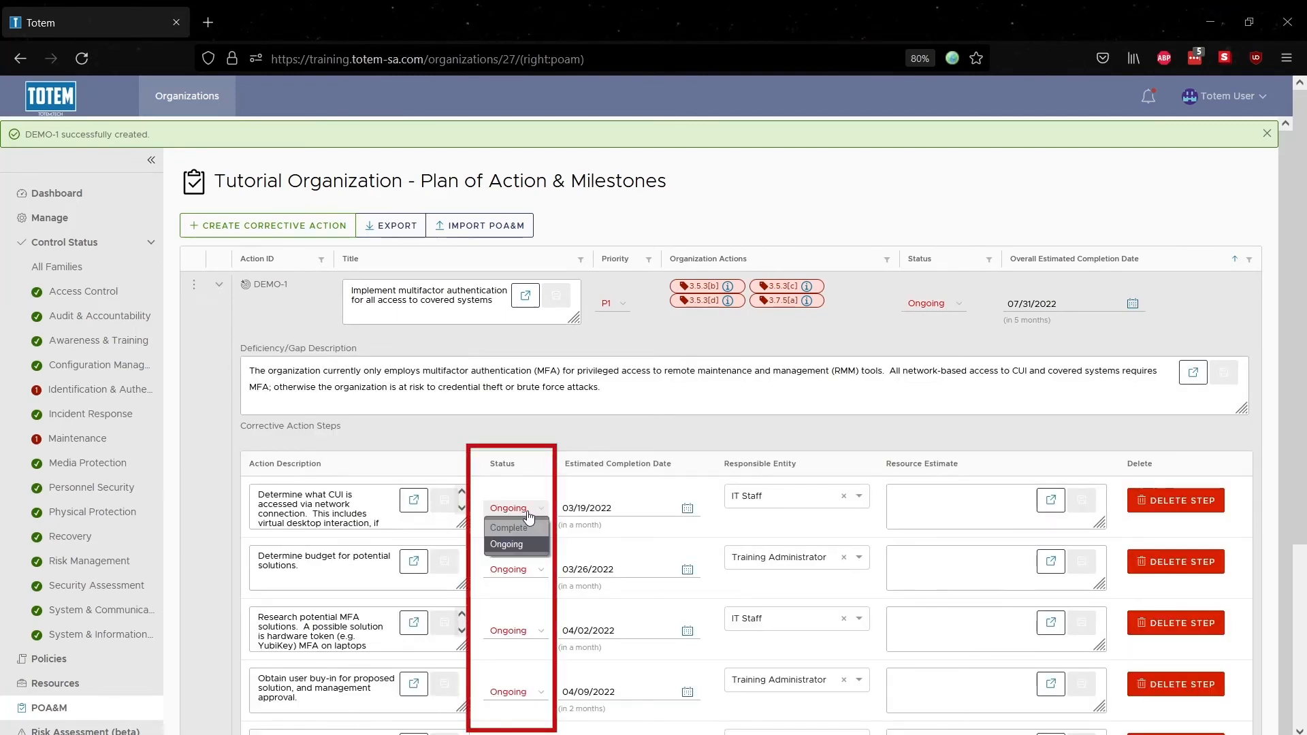
click(520, 529)
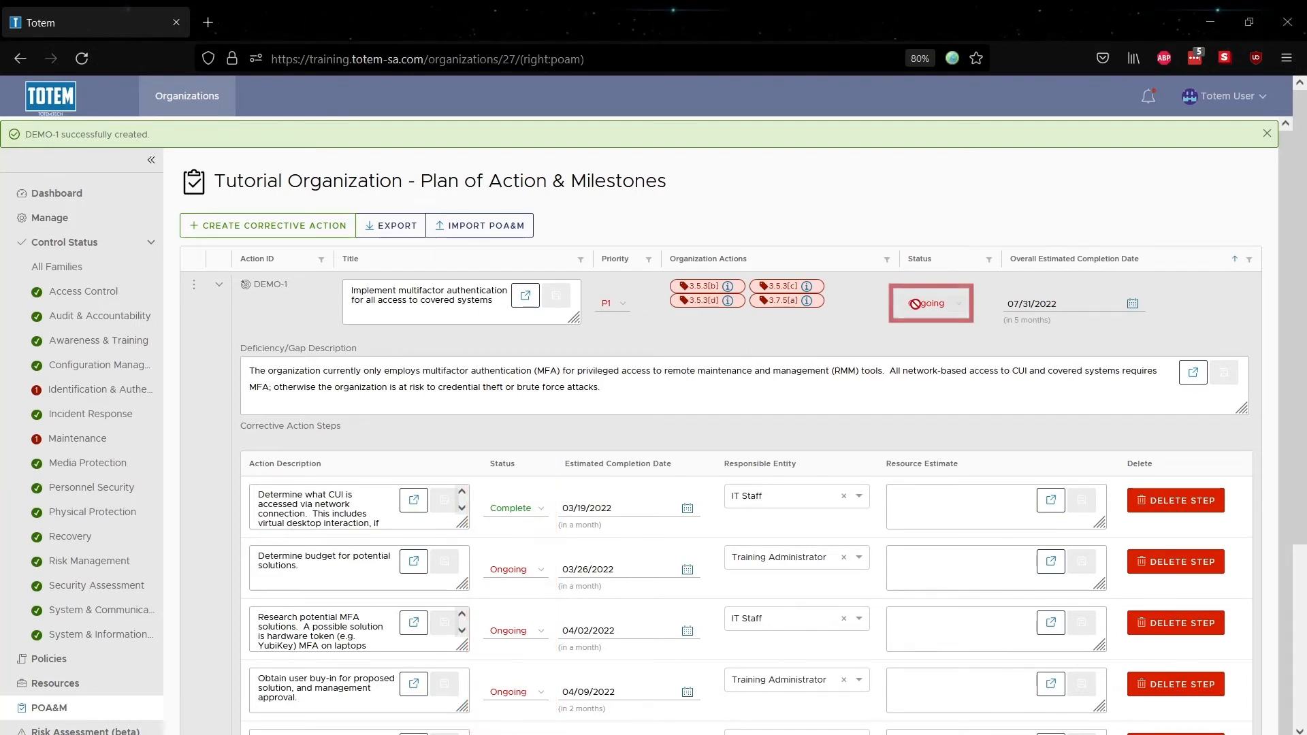
click(538, 576)
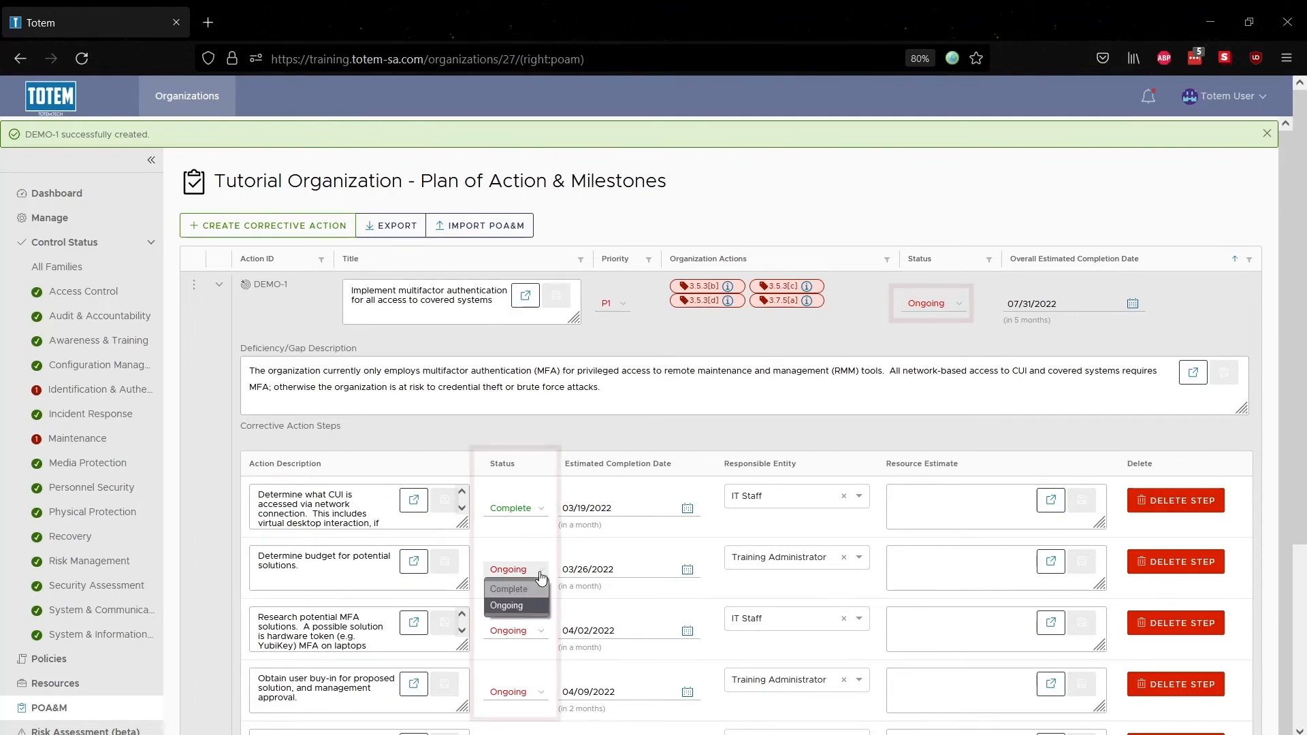
click(533, 588)
click(535, 630)
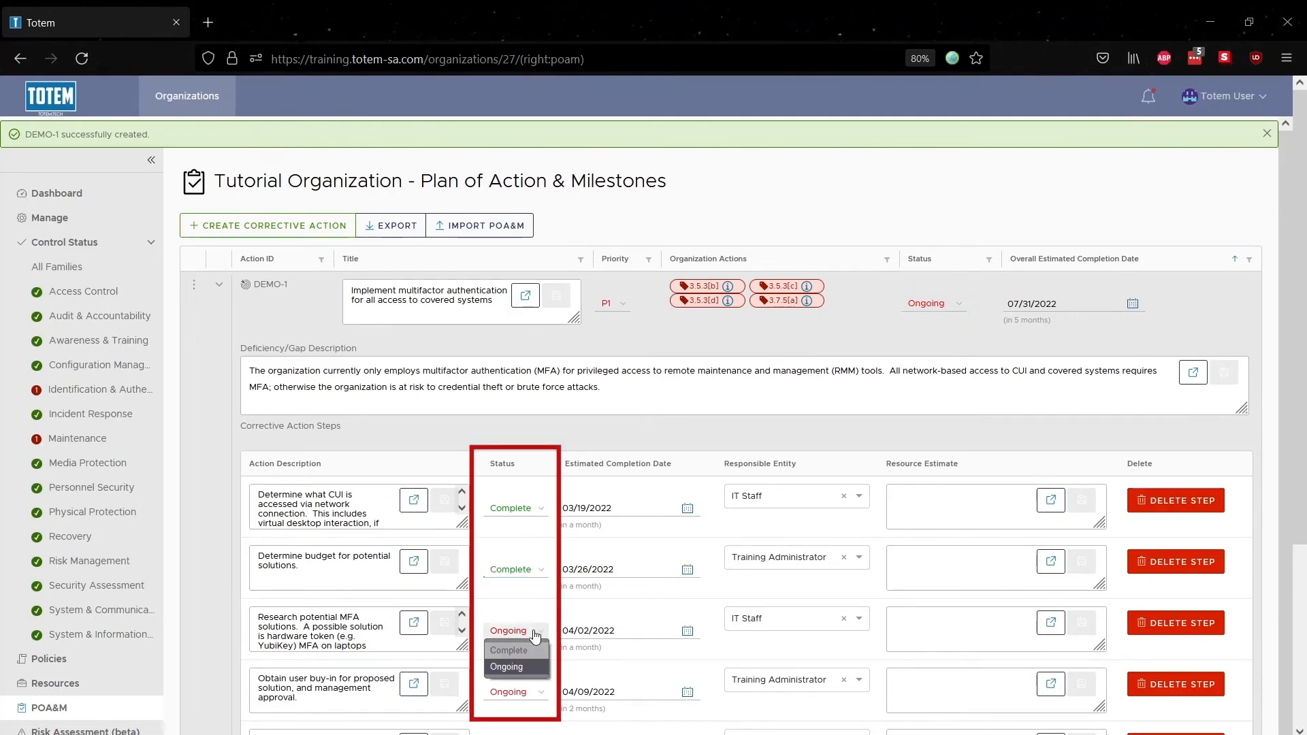
click(531, 672)
click(524, 692)
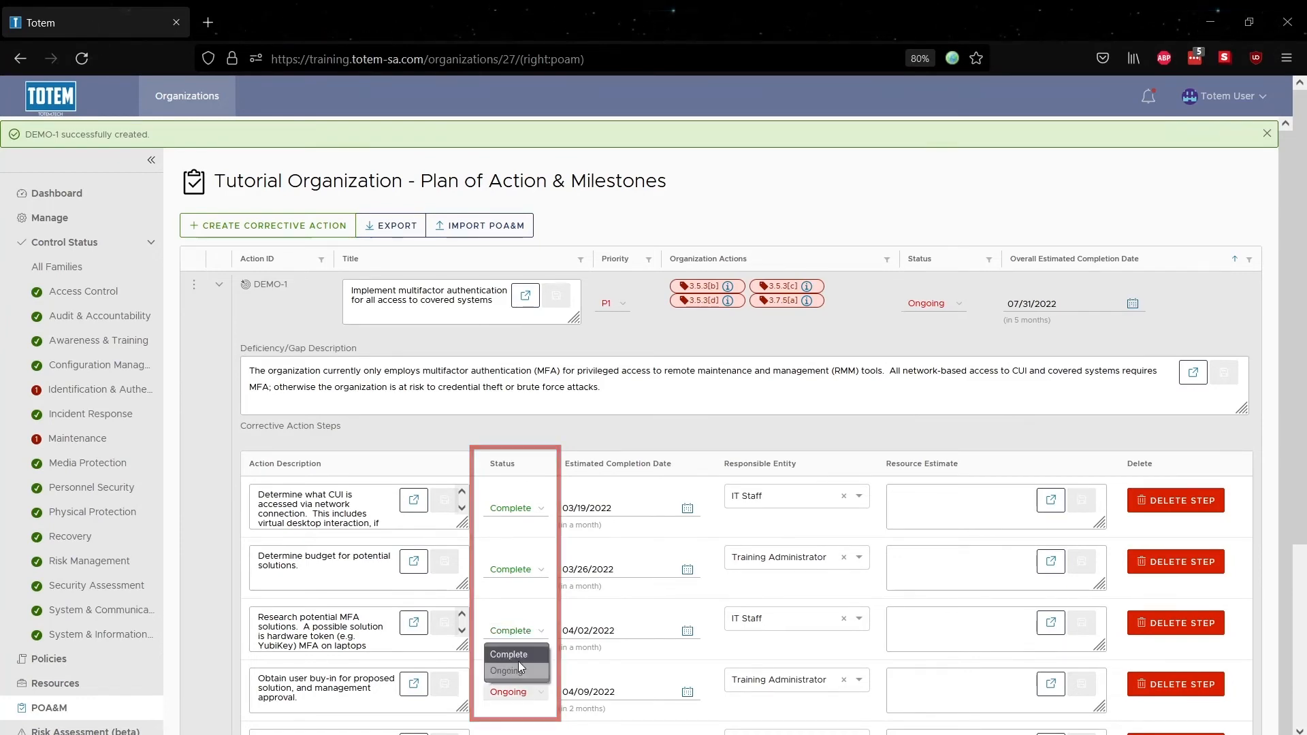
click(516, 660)
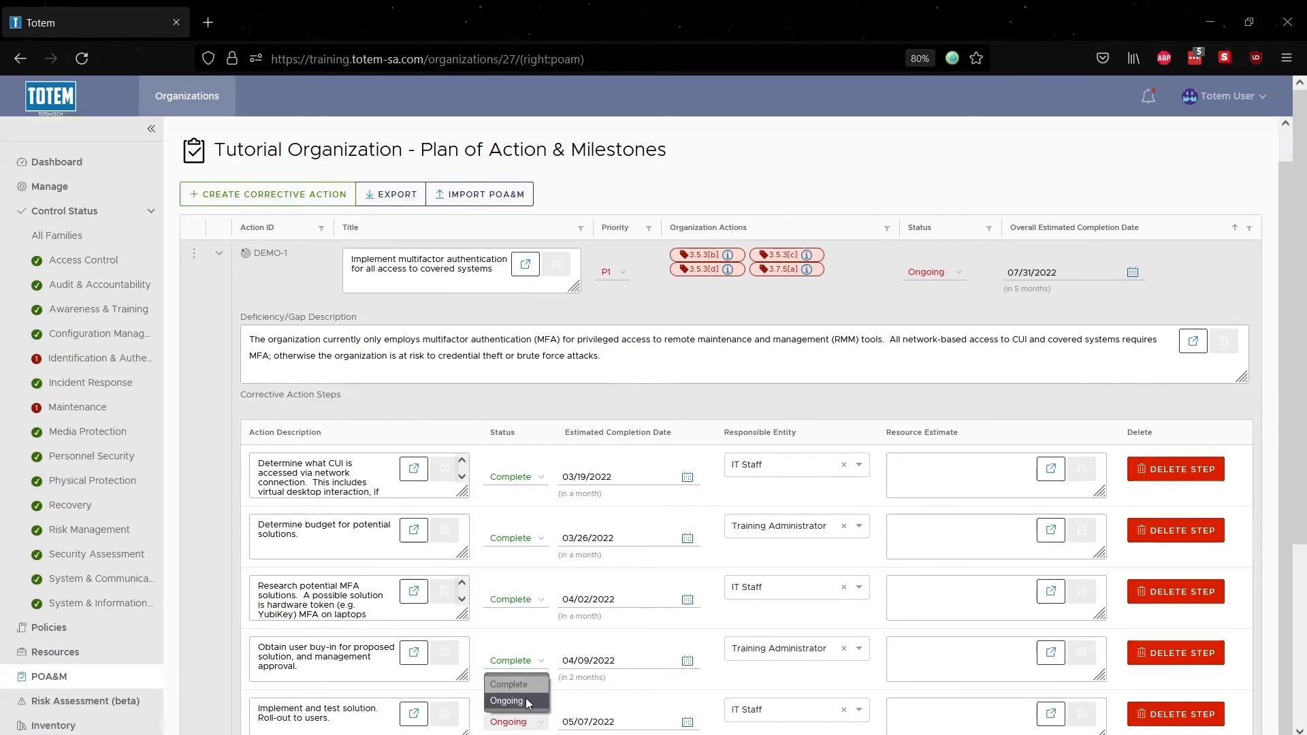
click(523, 678)
- Set the status of the last two steps, disabling local device access and updating the organization actions, to Complete
scroll(523, 678, down, 4)
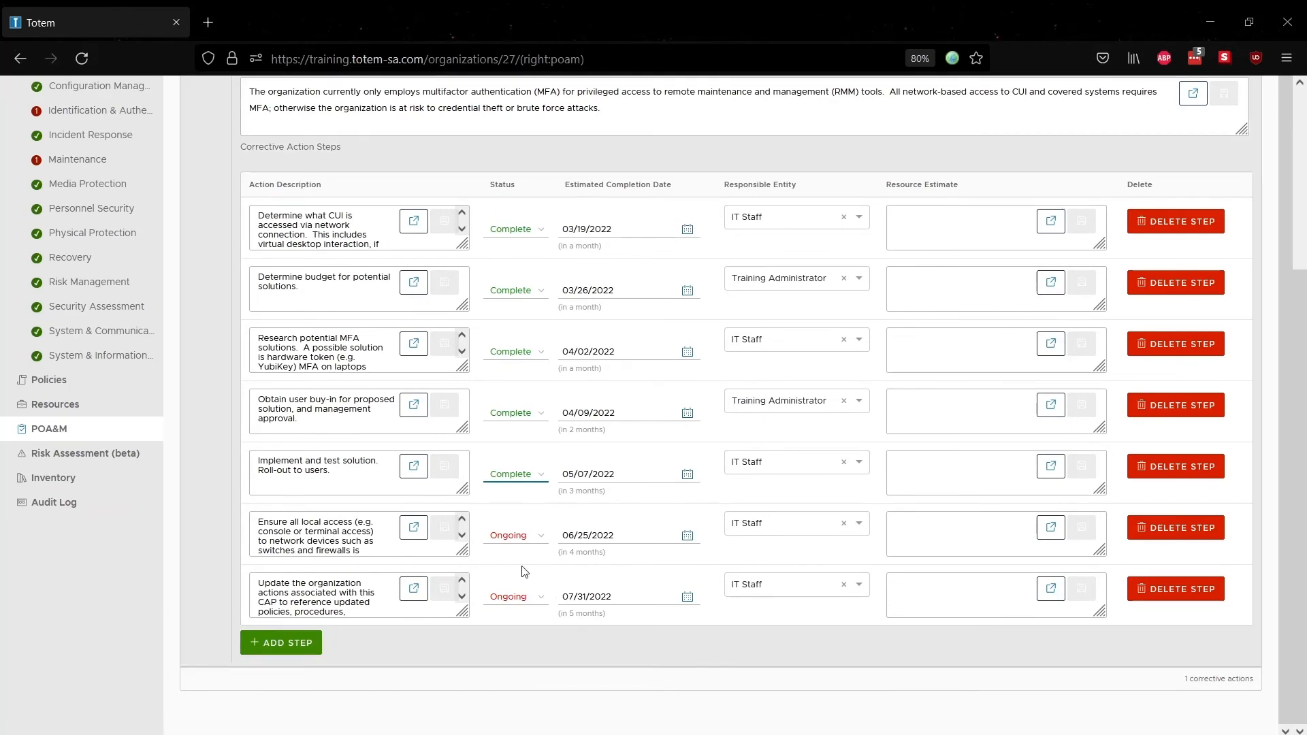
click(516, 537)
click(510, 555)
click(516, 597)
- Check the corrective action's overall status and set the first step's status back to Ongoing
scroll(525, 621, up, 4)
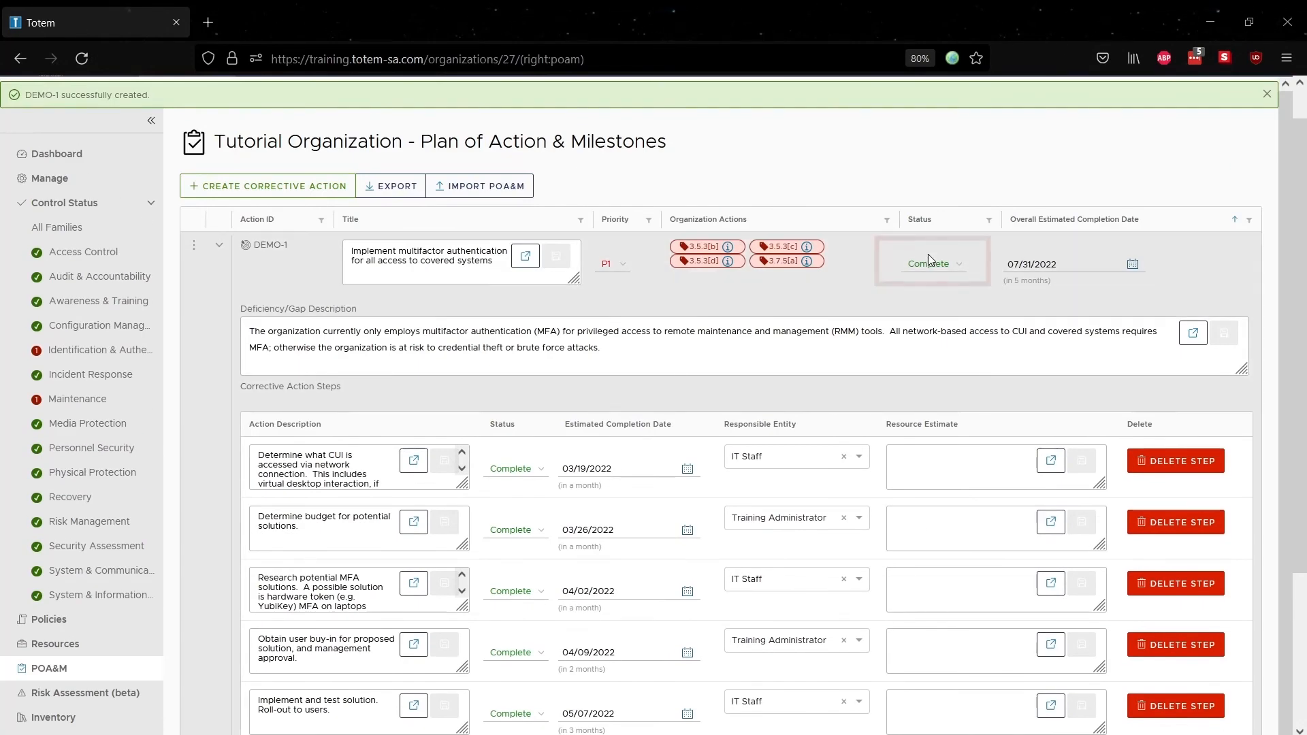
click(528, 471)
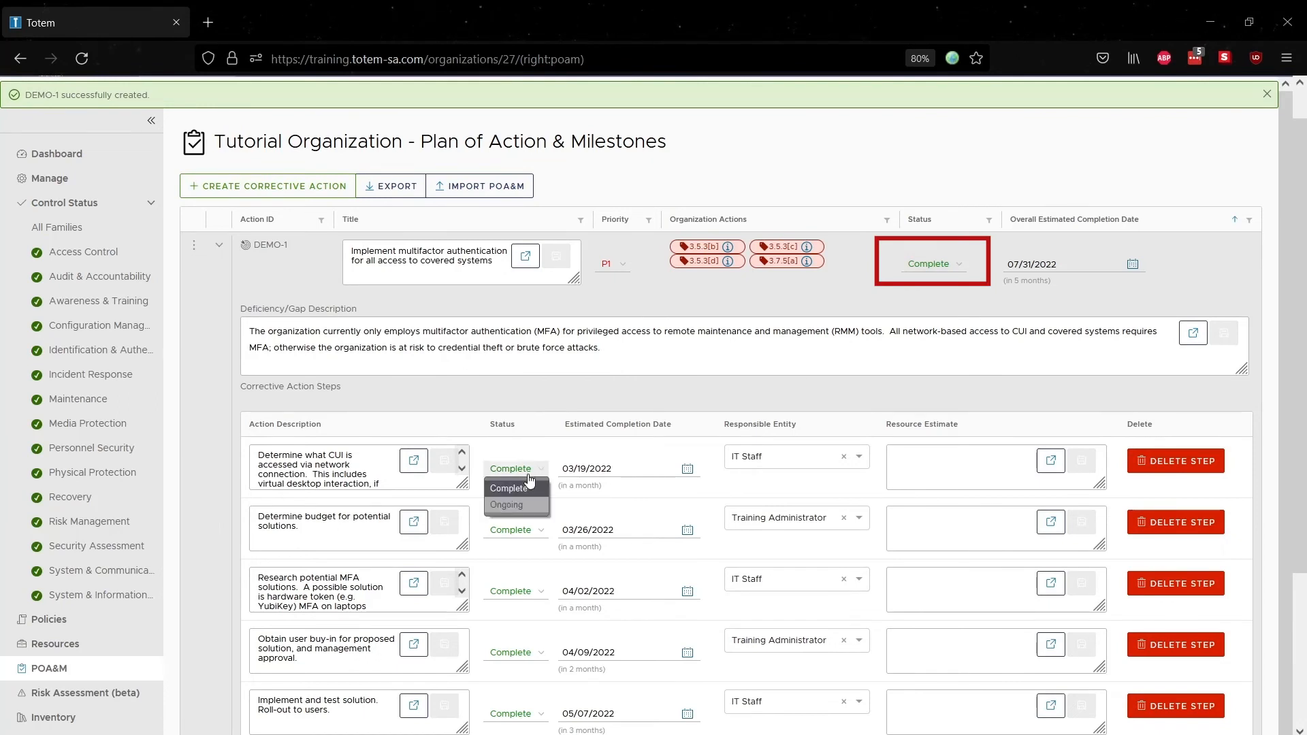
click(530, 507)
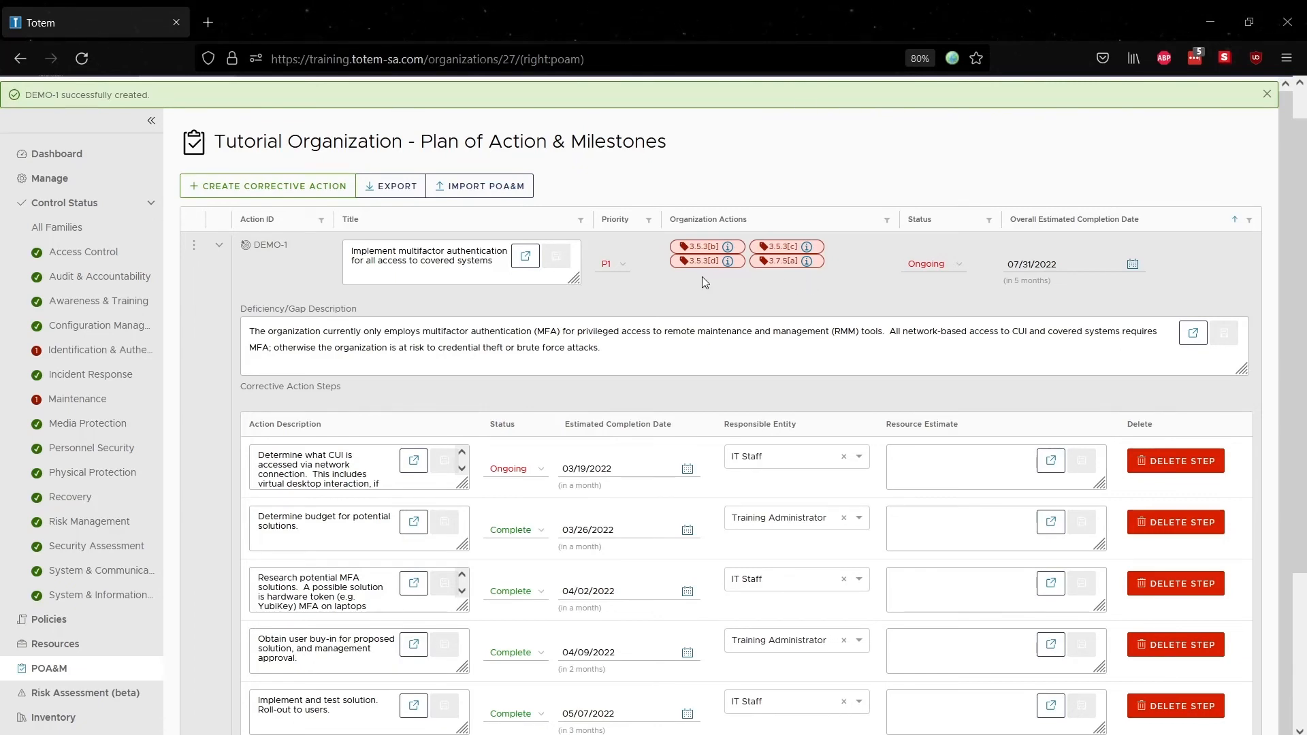
- Open the corrective action's organization actions for modification and review the linked multifactor authentication requirements and the choices for adding more
click(194, 248)
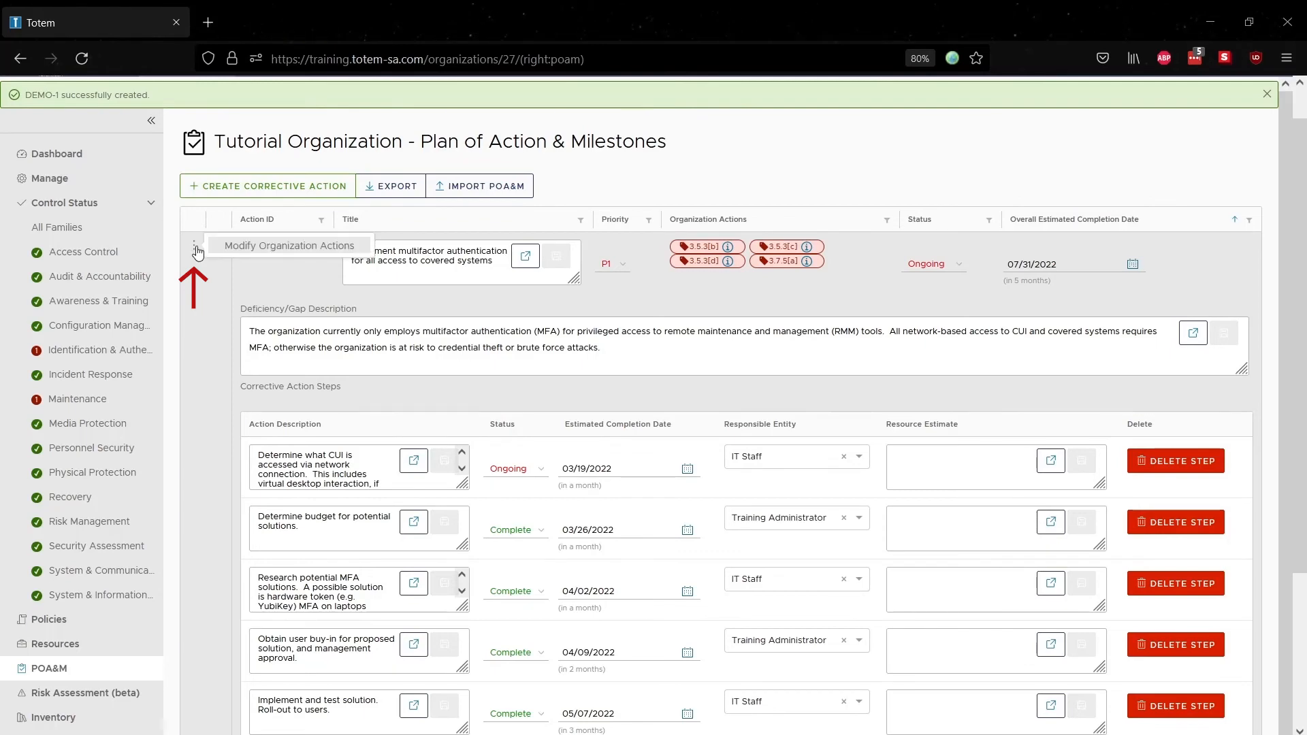
click(232, 248)
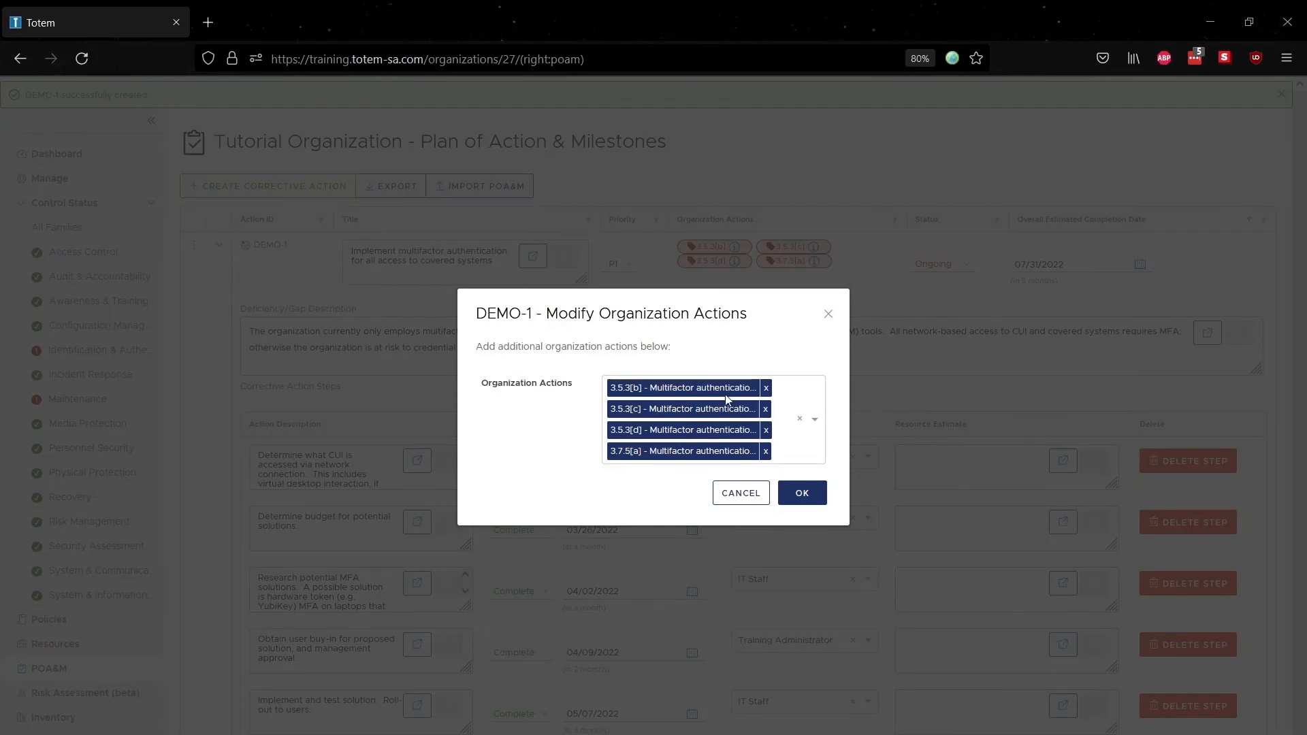
click(813, 425)
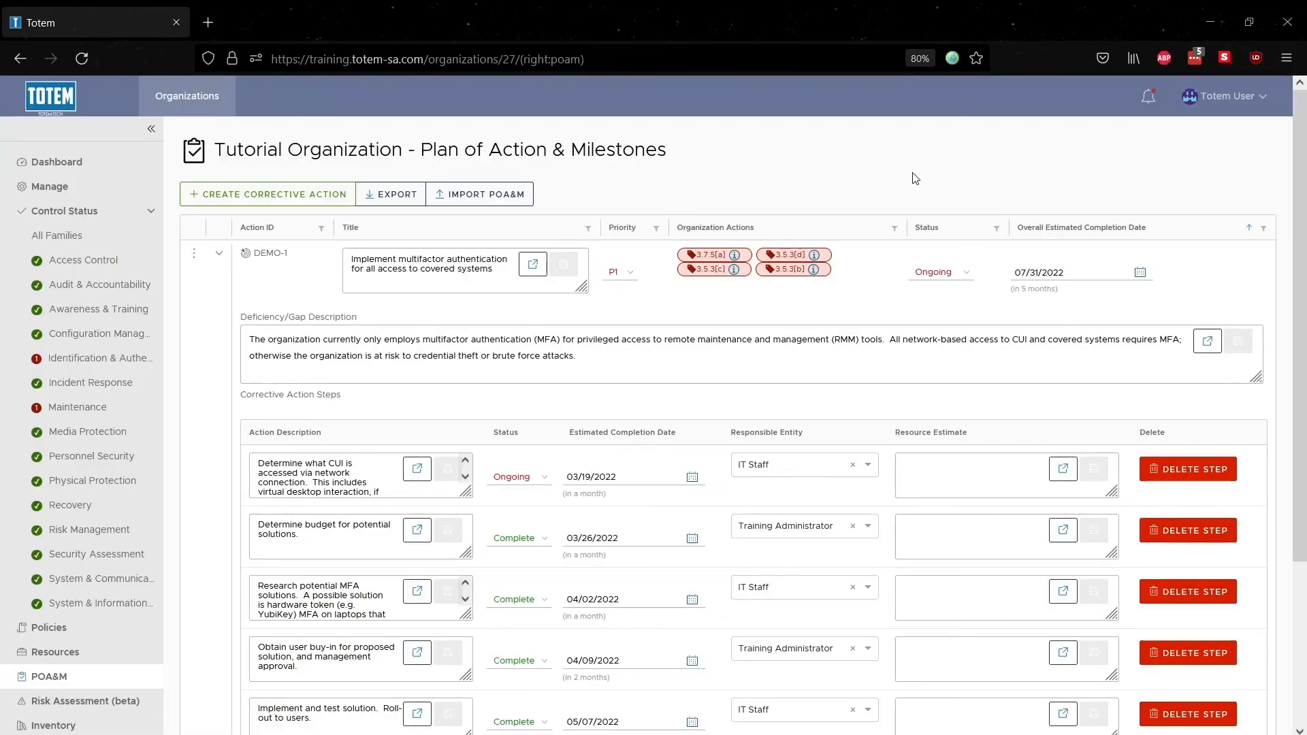
- Set the status of the first corrective action step, determining what CUI is accessed via network connection, to Complete
click(508, 485)
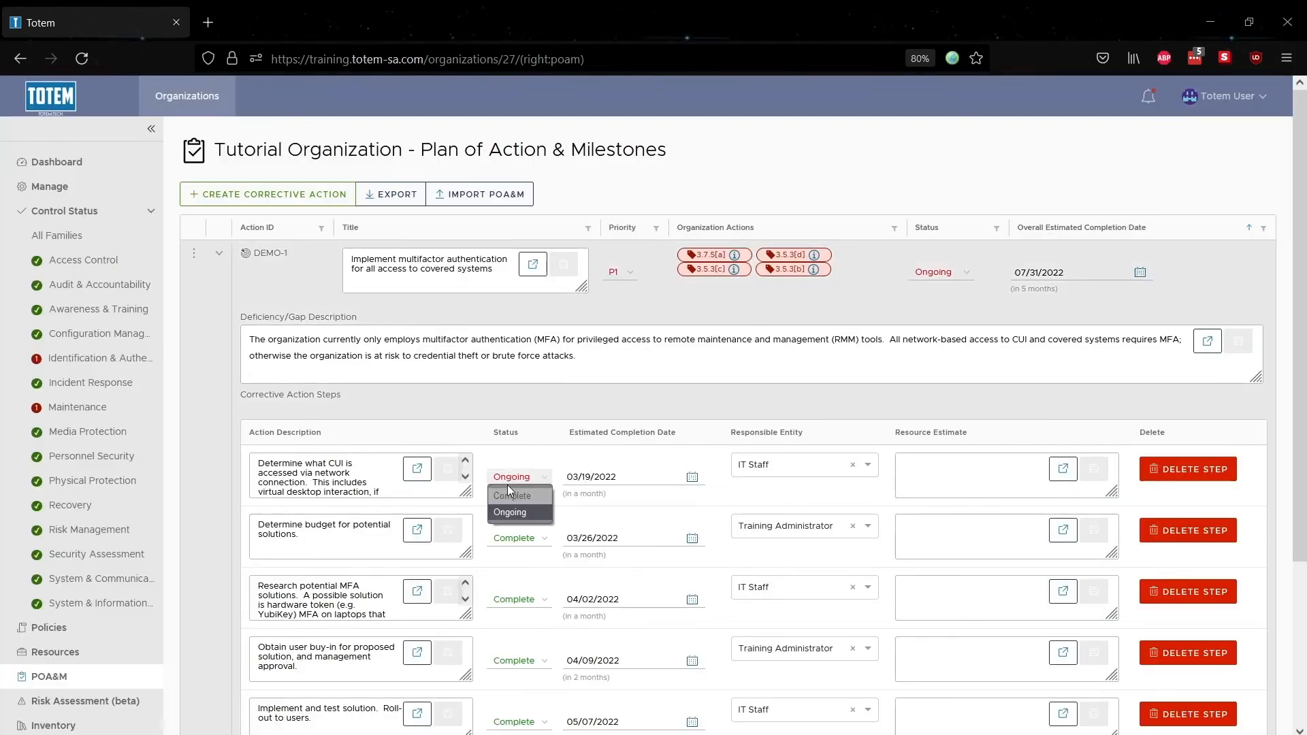
click(509, 494)
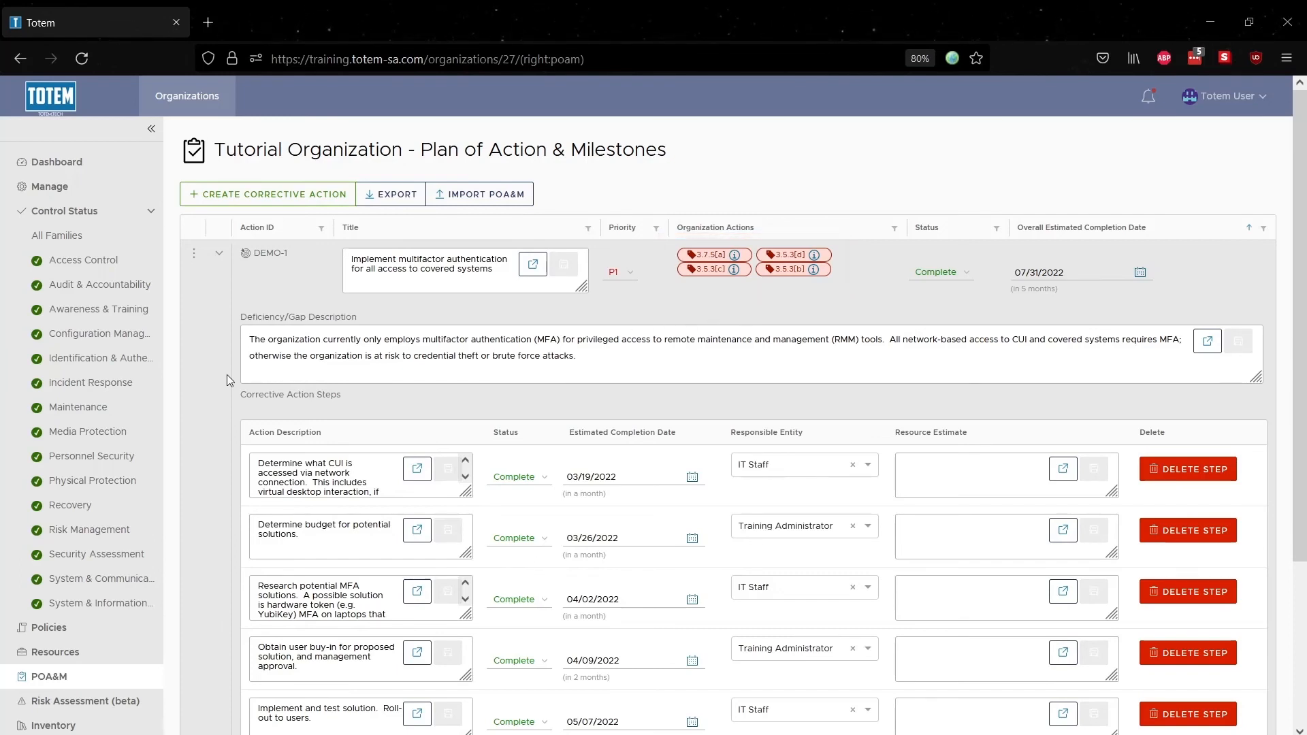
- Expand control 3.5.3 in the Identification & Authentication family and check its organization action statuses and linked corrective action
click(129, 368)
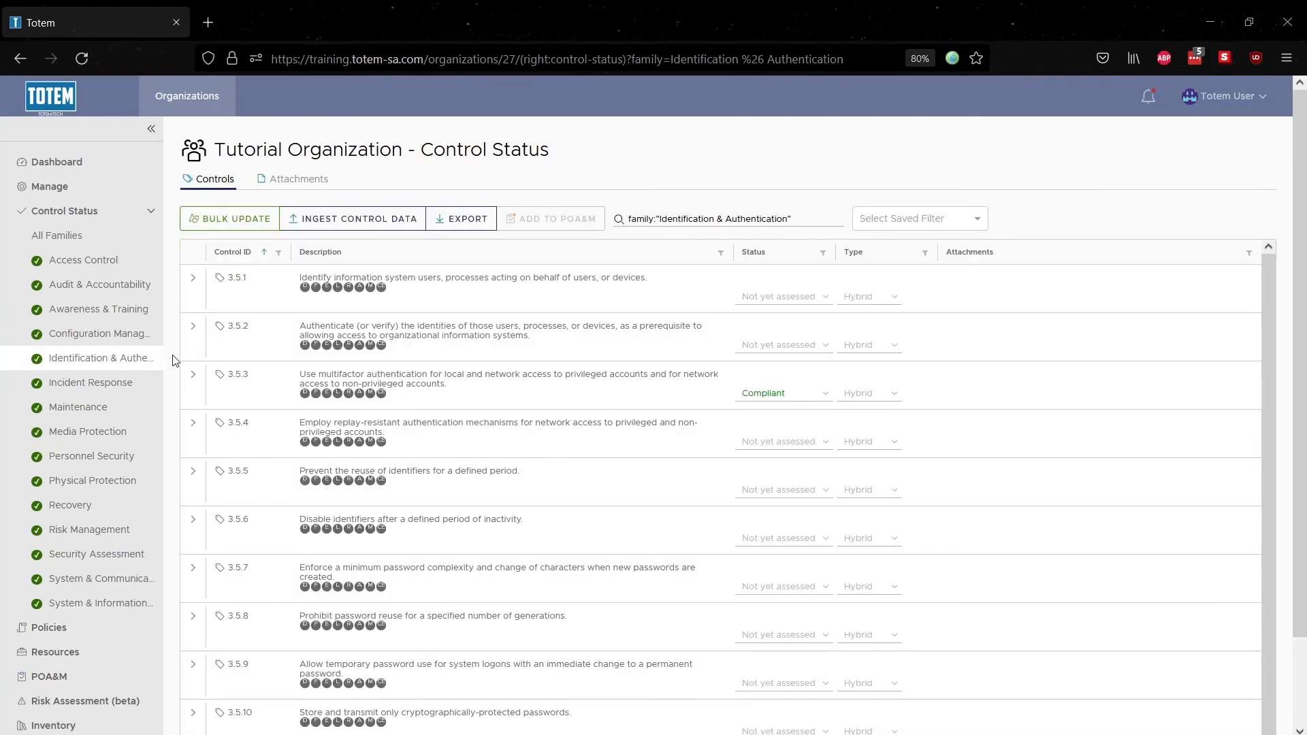
click(192, 374)
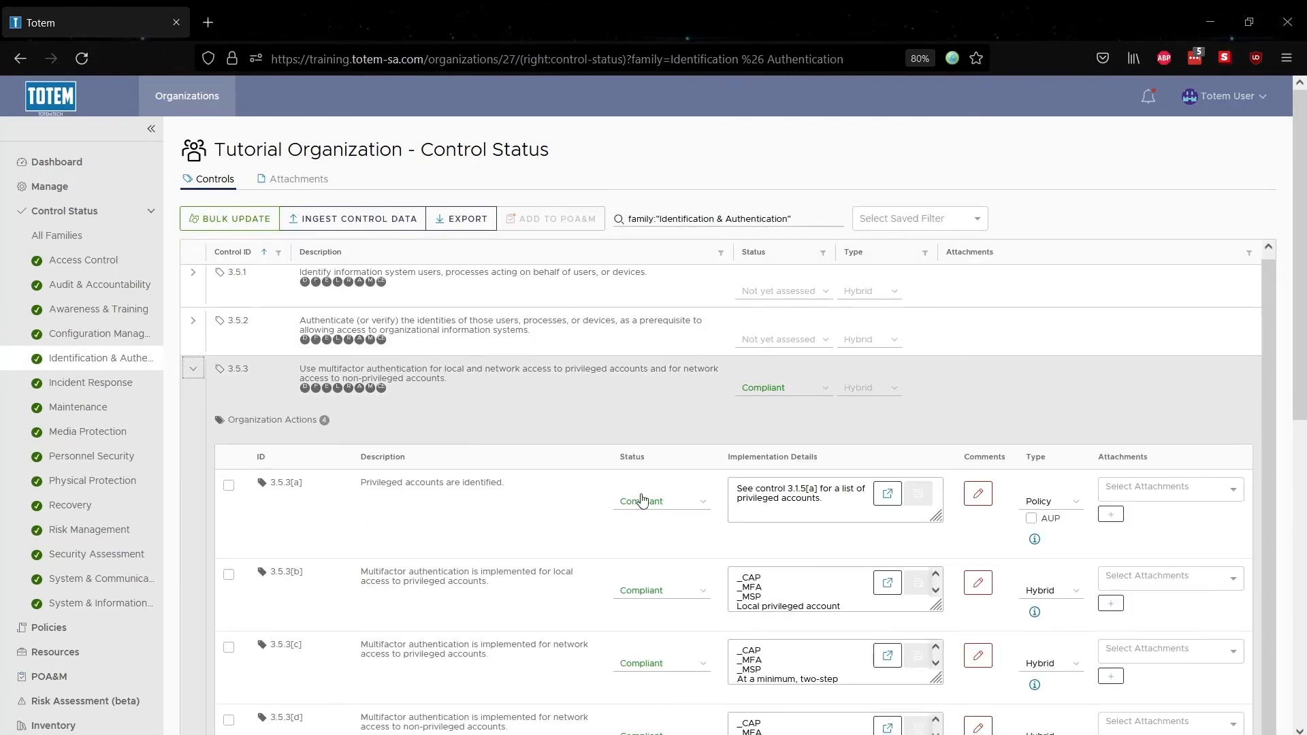
scroll(594, 572, down, 3)
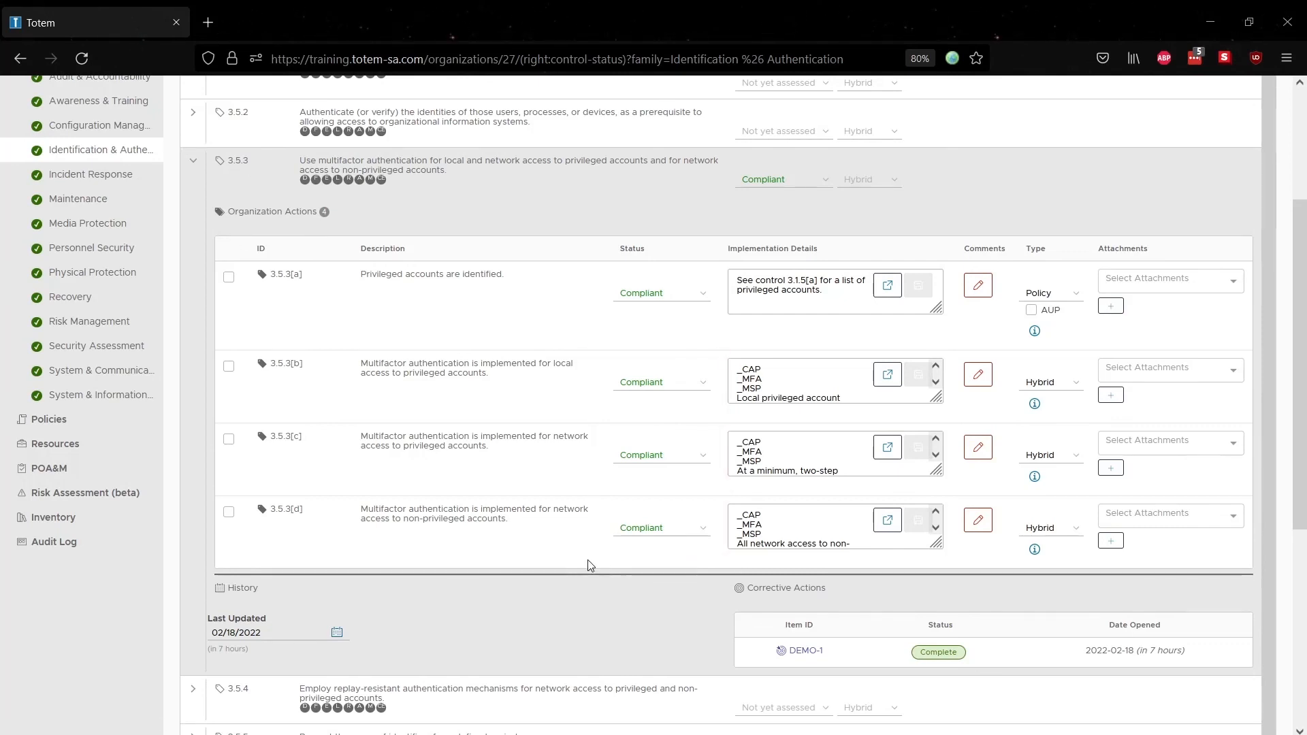
scroll(137, 289, up, 5)
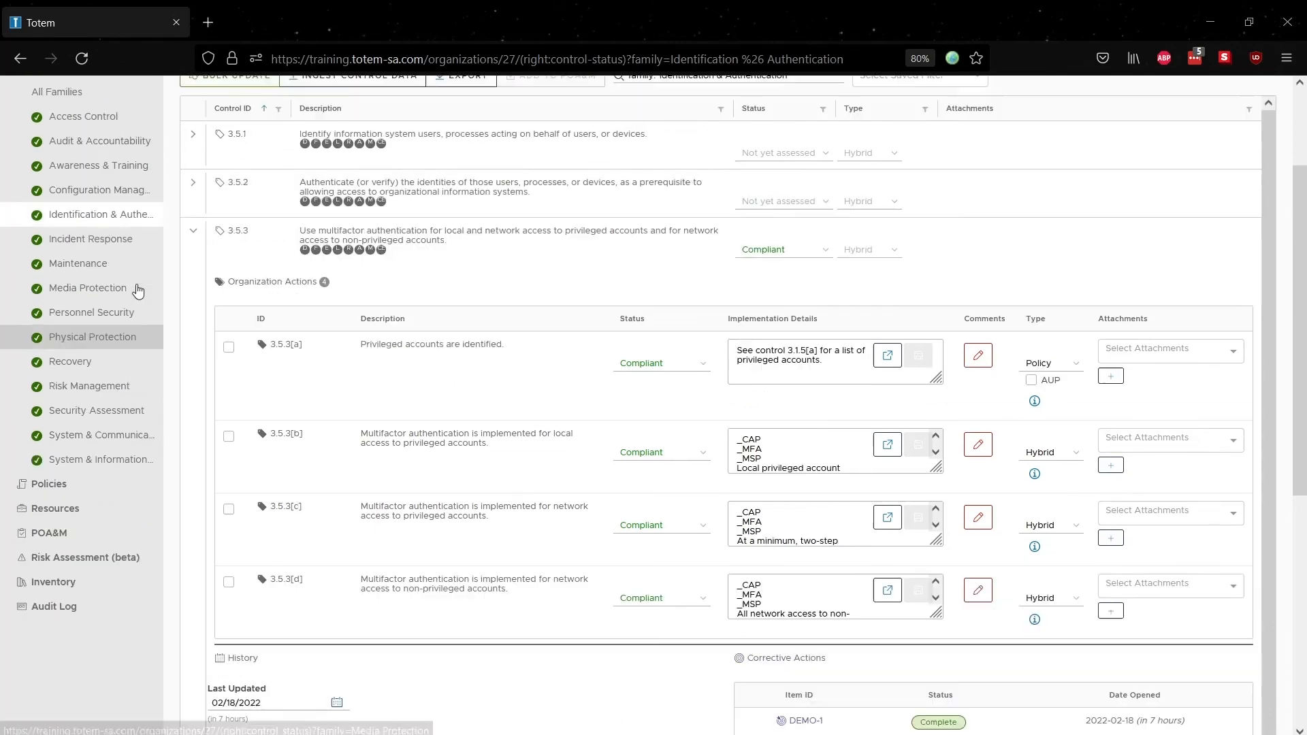
- Open the organization's dashboard and check its DoD 800-171 Assessment Methodology score
click(85, 175)
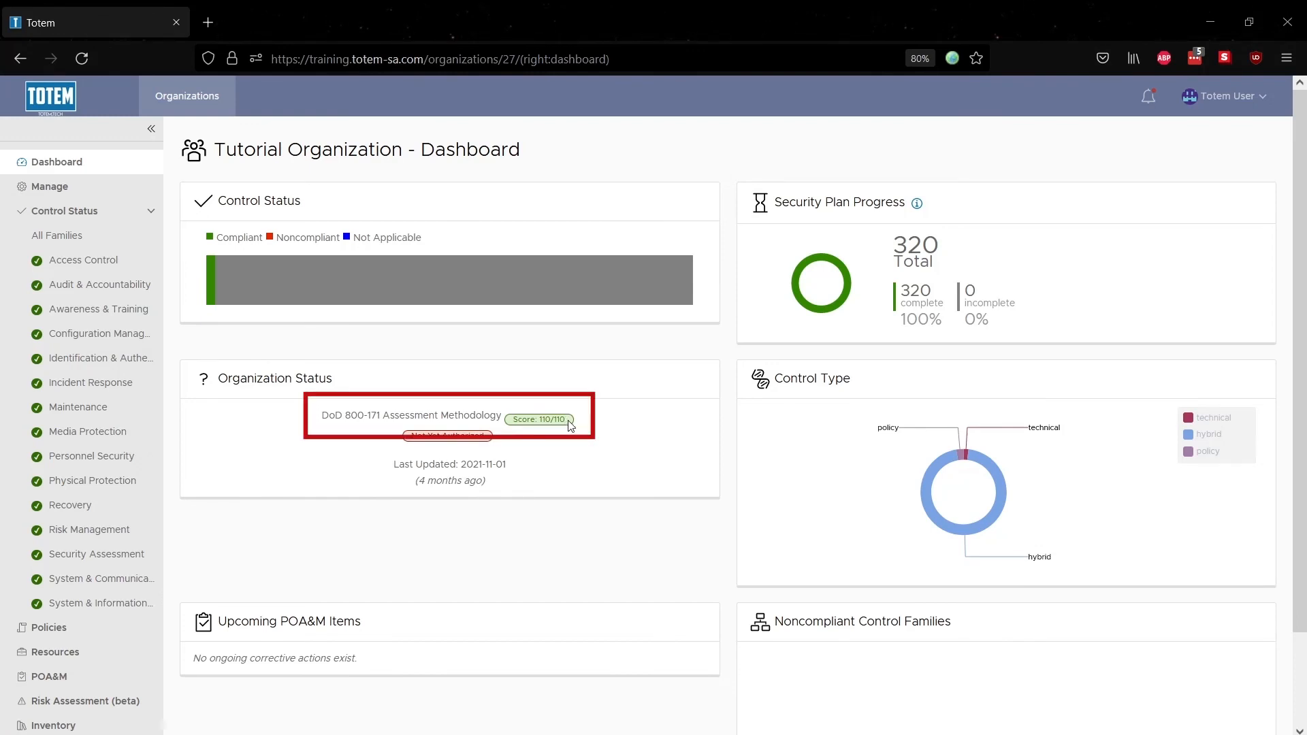
drag(571, 420, 539, 422)
click(585, 431)
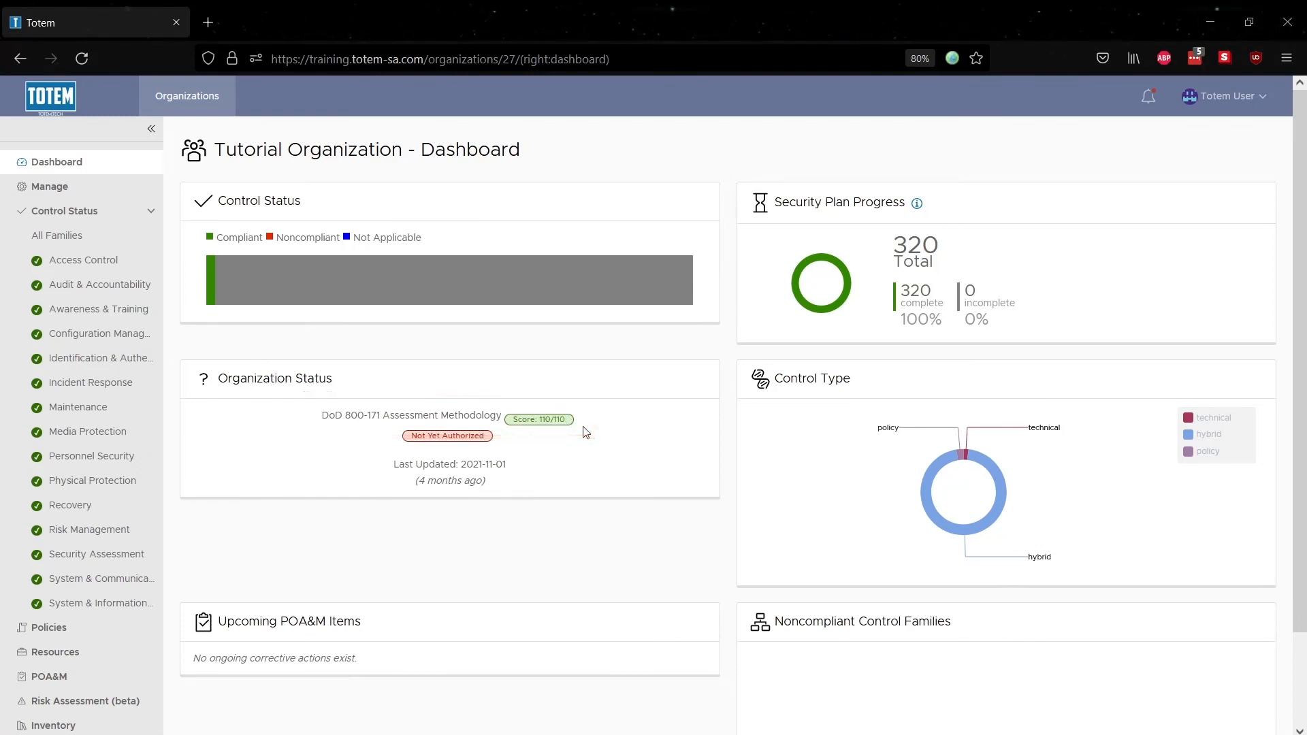